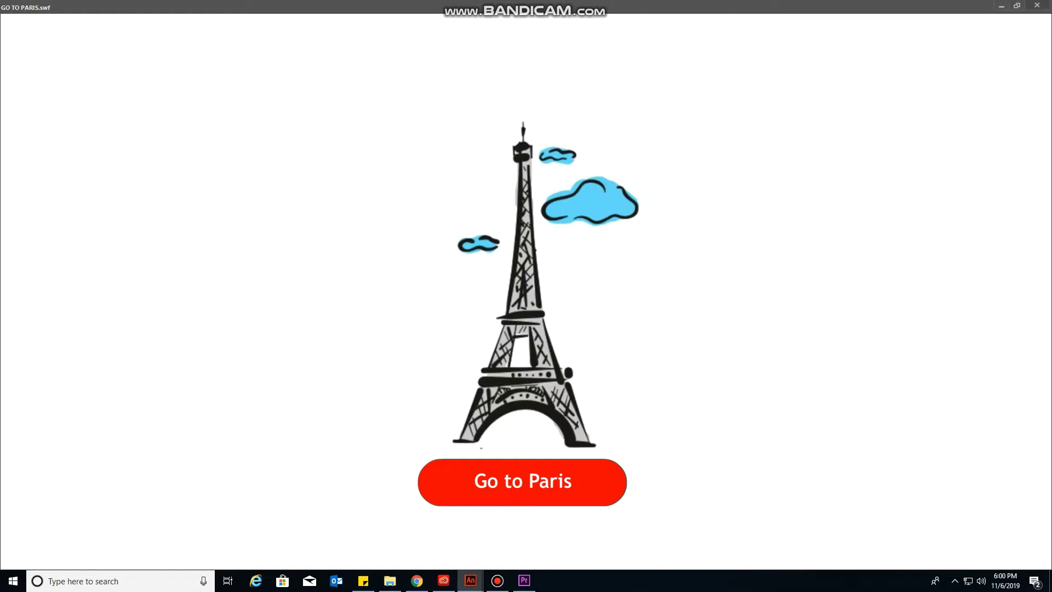
Step: Close the GO TO PARIS.swf preview window in Flash Player
click(1037, 6)
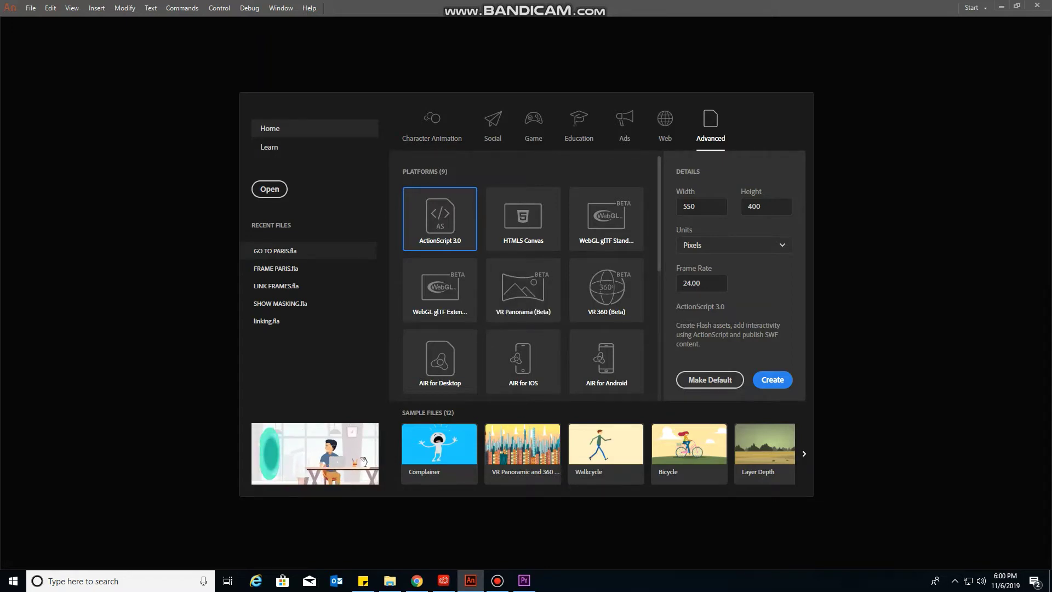
Step: Browse the preset categories, then create a 550×400 ActionScript 3.0 document
click(493, 127)
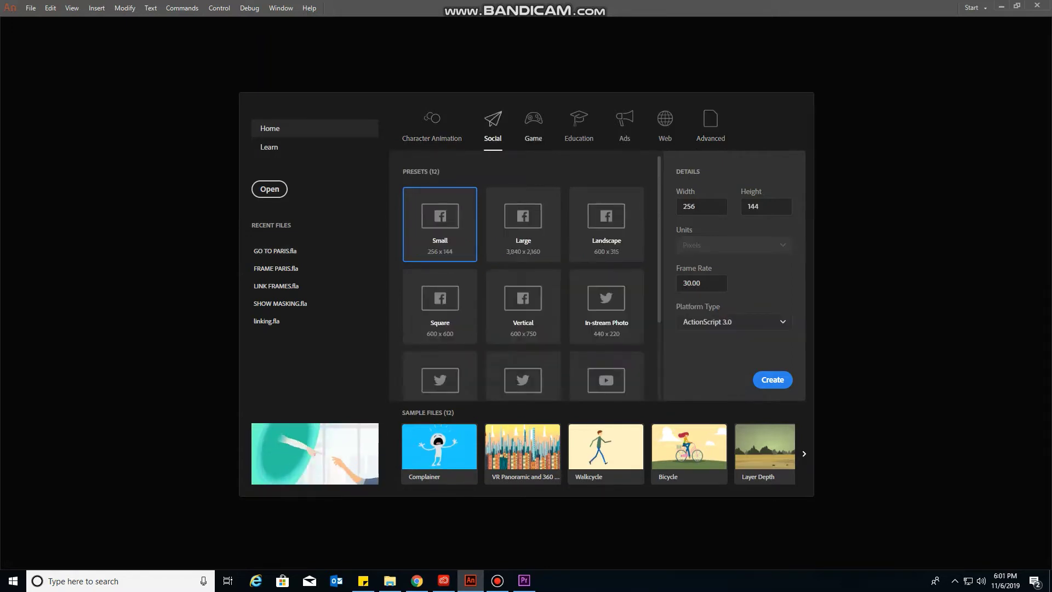
click(533, 128)
click(579, 127)
click(625, 127)
click(665, 128)
click(710, 127)
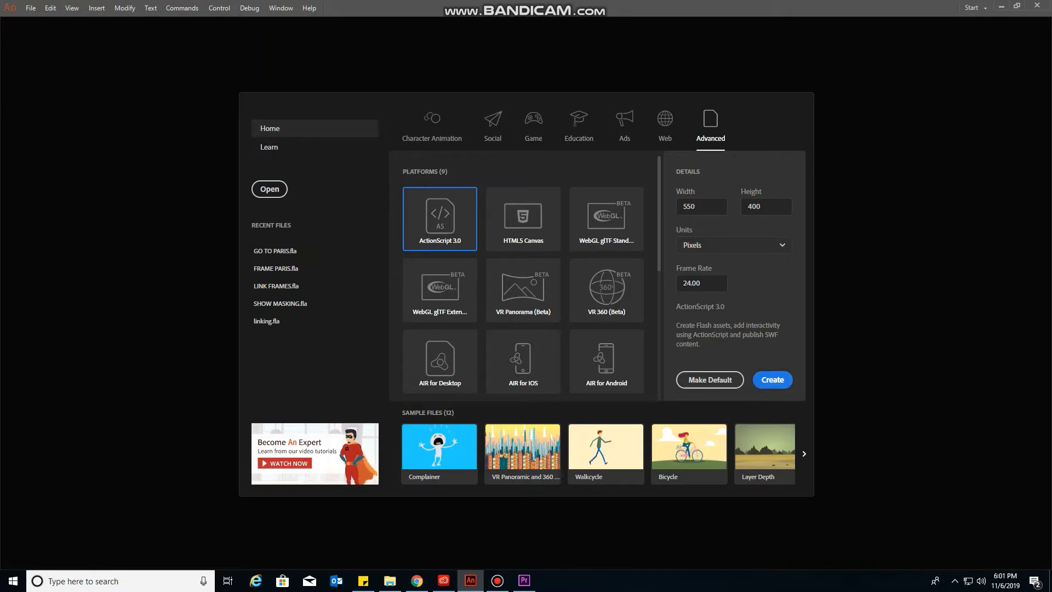
click(772, 379)
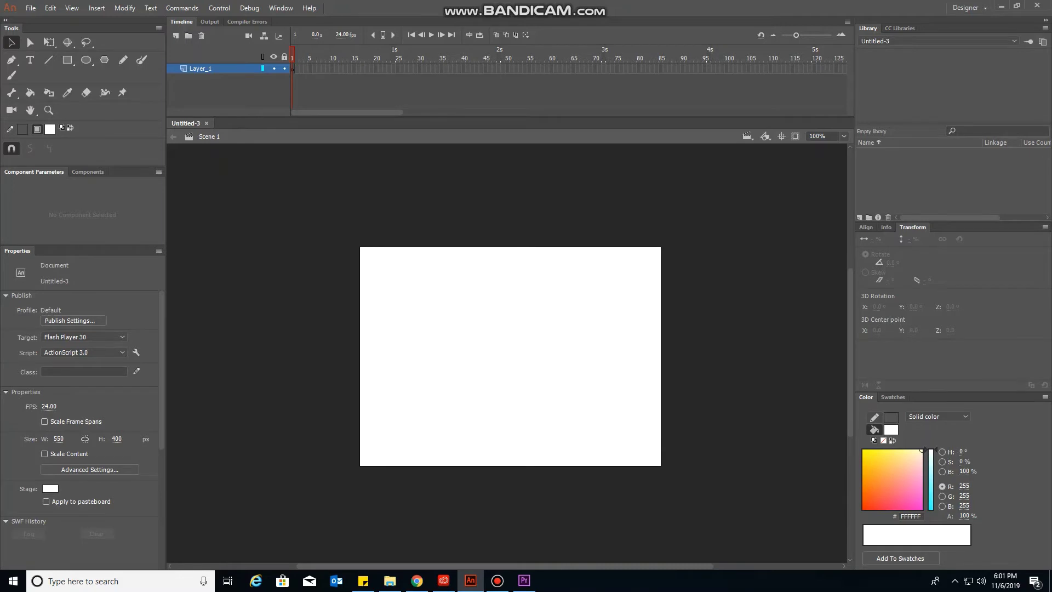
Step: Fit the stage in the window and import eiffel.png to the stage
click(844, 136)
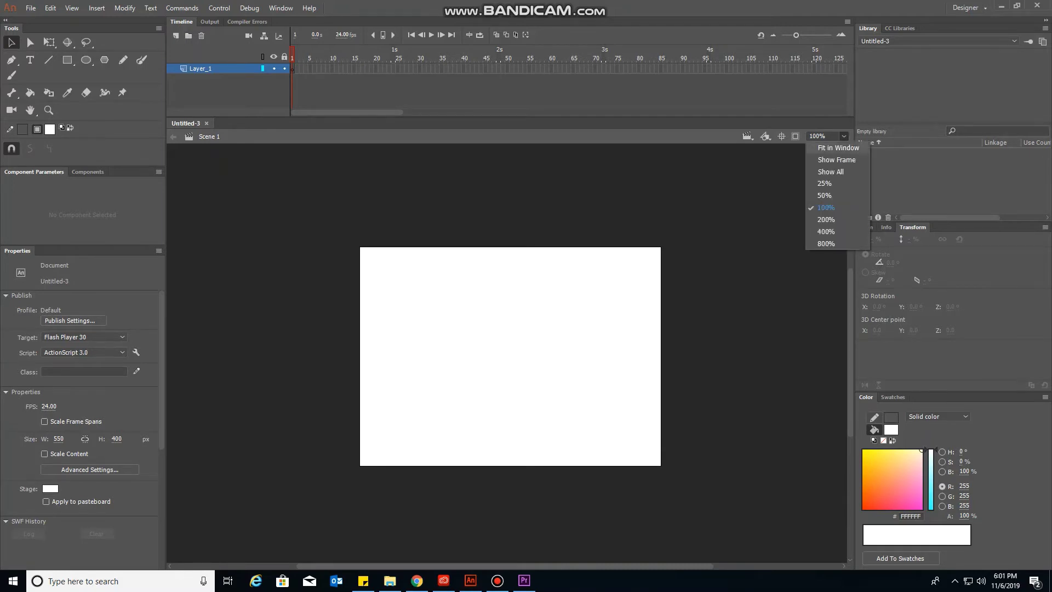
click(838, 147)
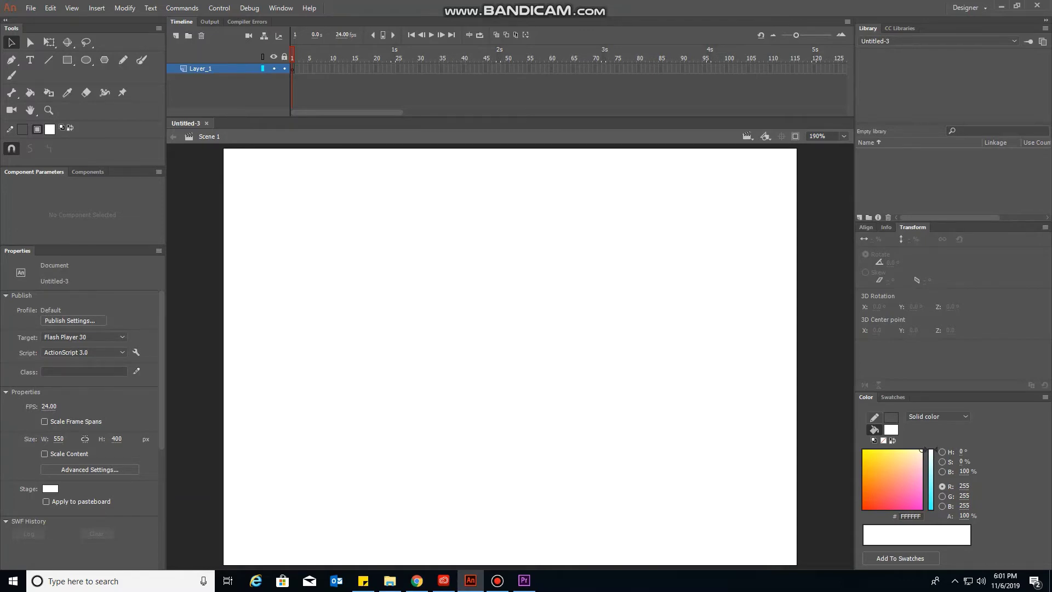
key(ctrl+r)
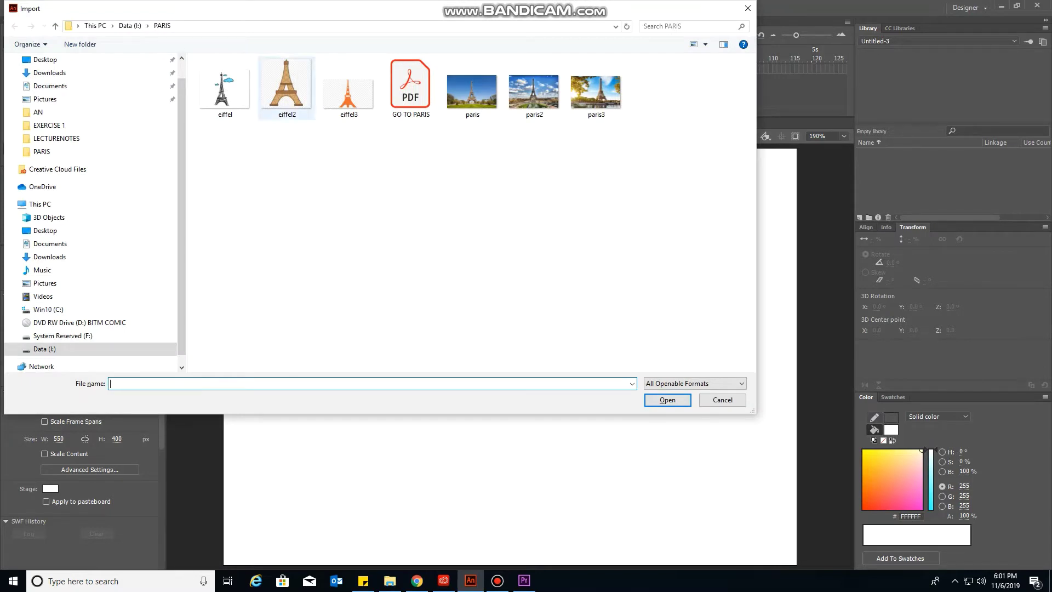
click(225, 89)
key(Return)
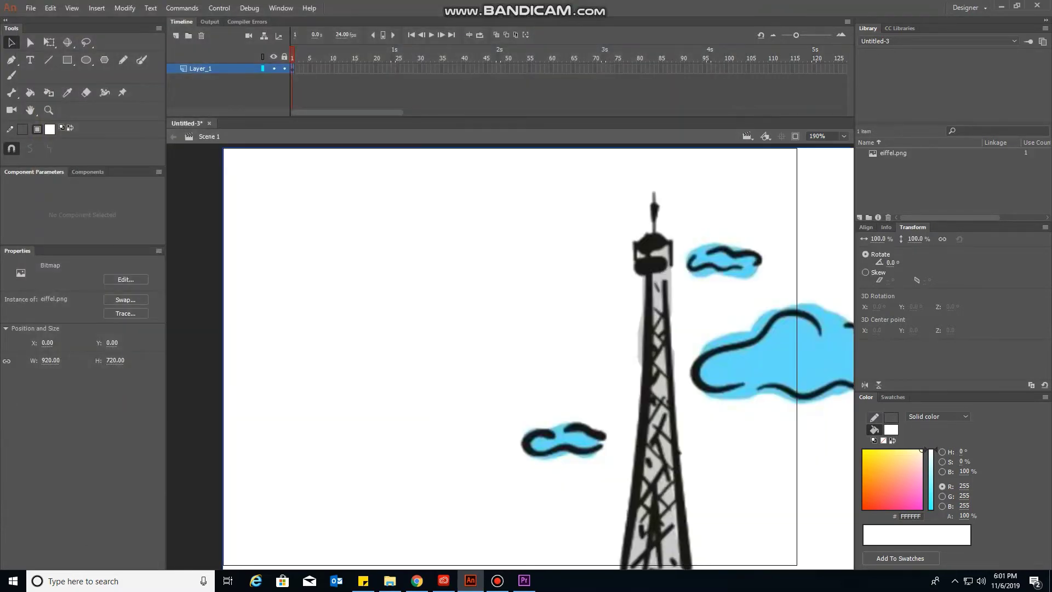
Step: Scale the eiffel drawing to about 39% and centre it on the stage
mouse_move(878, 238)
mouse_down()
mouse_move(808, 239)
mouse_move(822, 239)
mouse_up()
drag(703, 523, 507, 360)
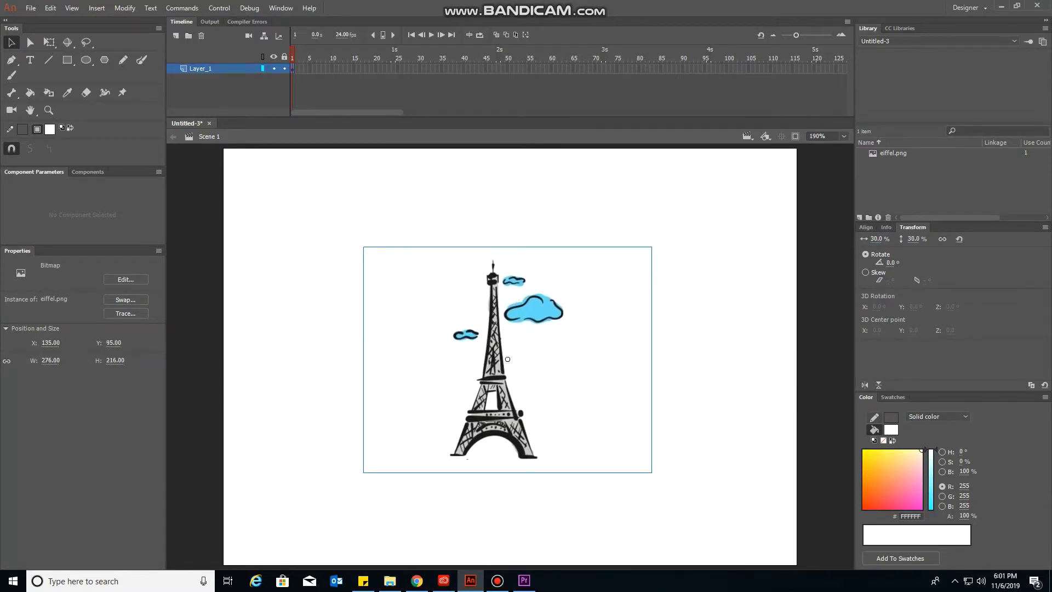
drag(879, 238, 890, 239)
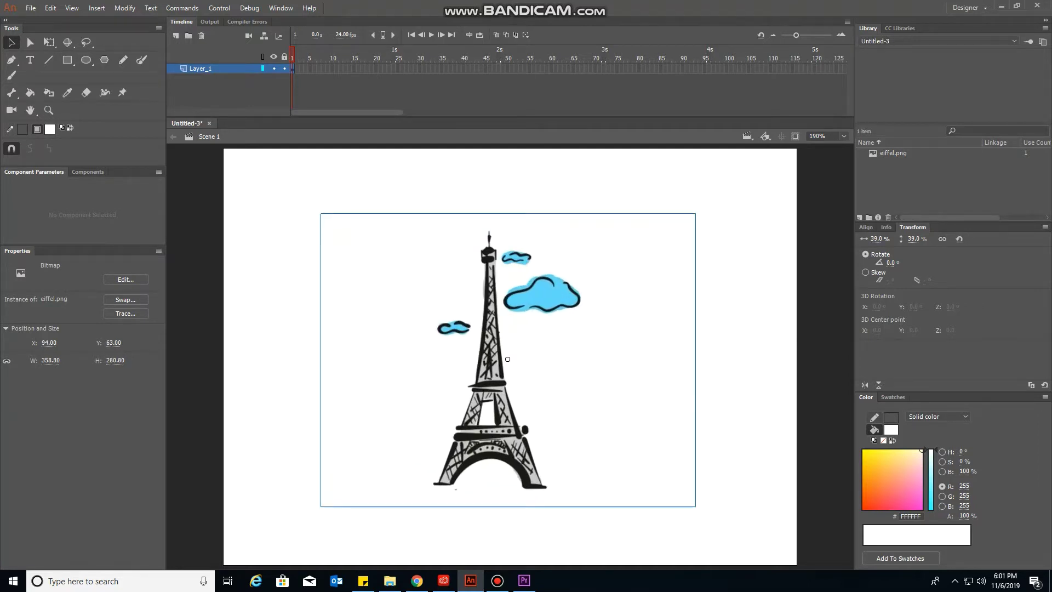
key(ctrl+t)
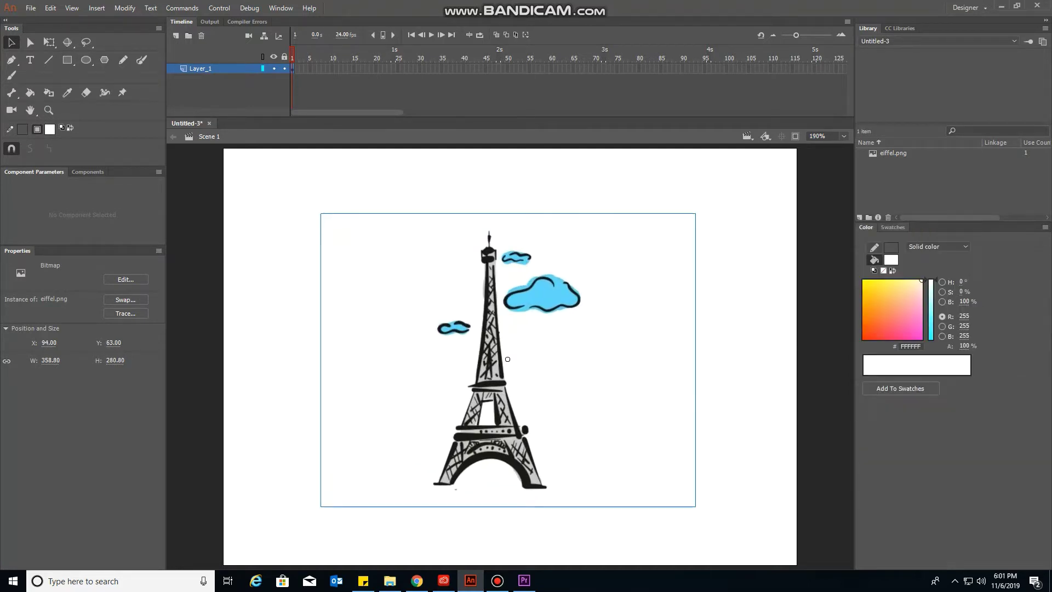
key(ctrl+t)
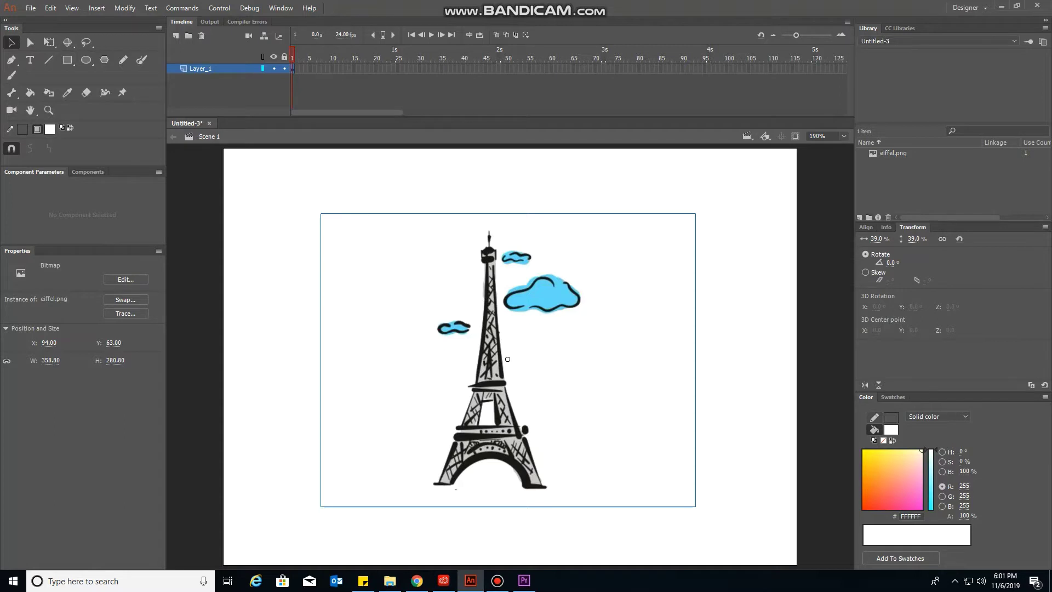
Step: Rename Layer_1 to BACKGROUND
click(293, 68)
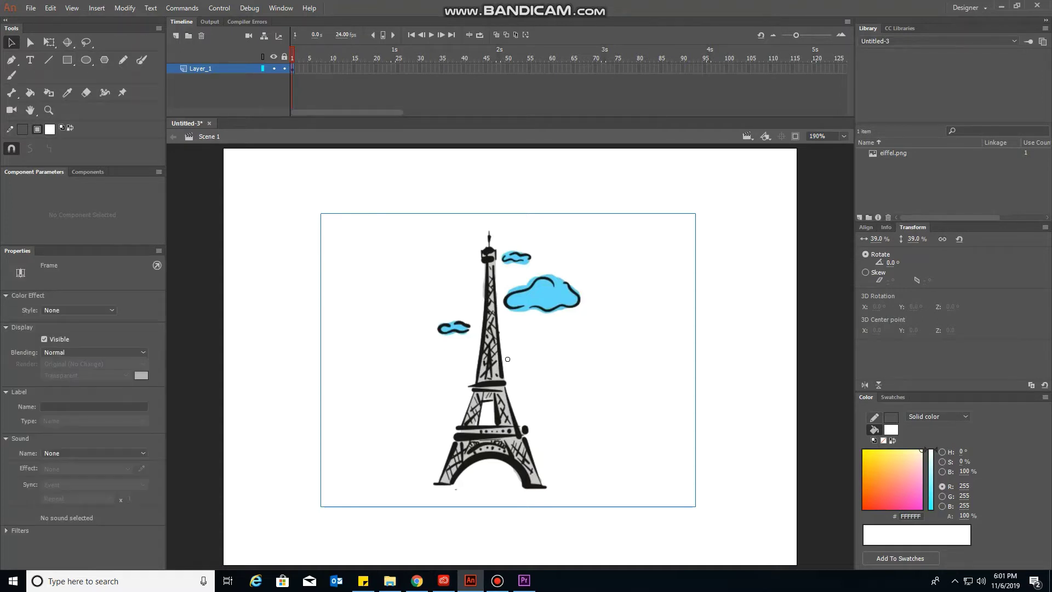
double_click(201, 68)
text(BACKGROUND)
key(Return)
Step: Extend the BACKGROUND layer's frames to frame 40, then bring up frame options at frame 21
click(464, 69)
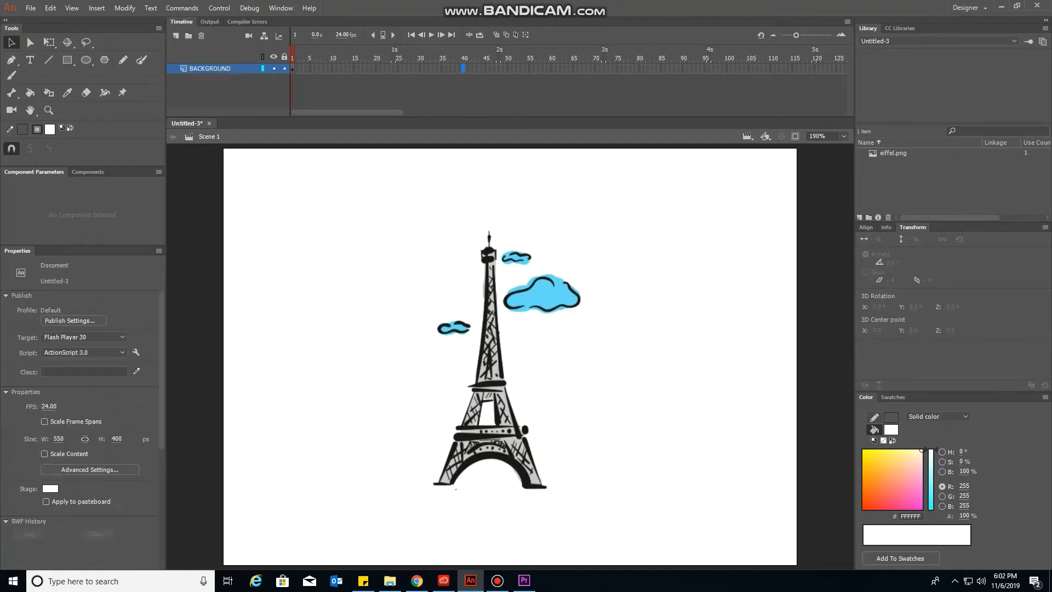
right_click(464, 68)
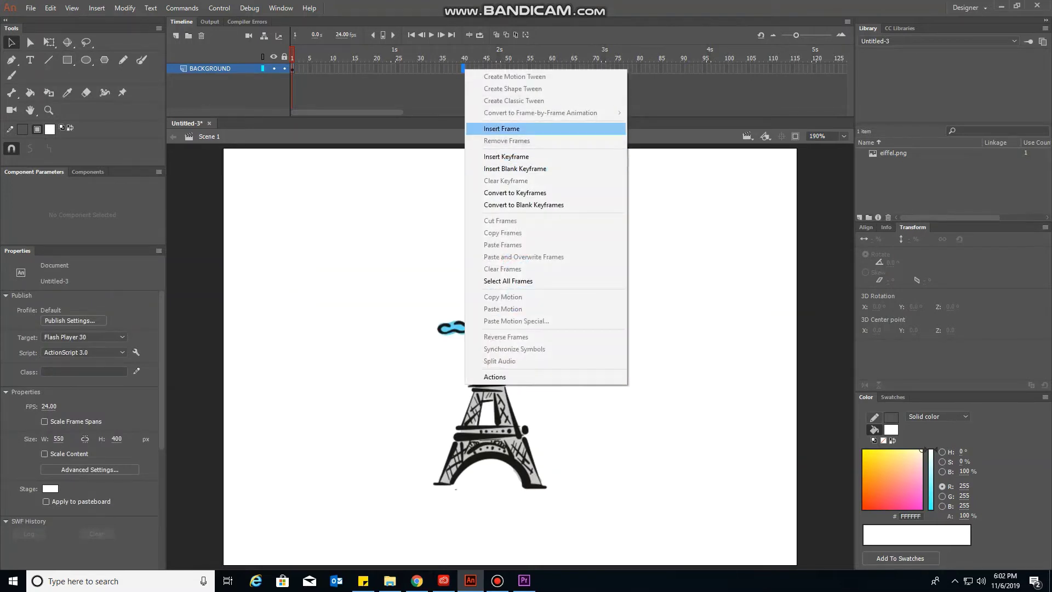
click(502, 129)
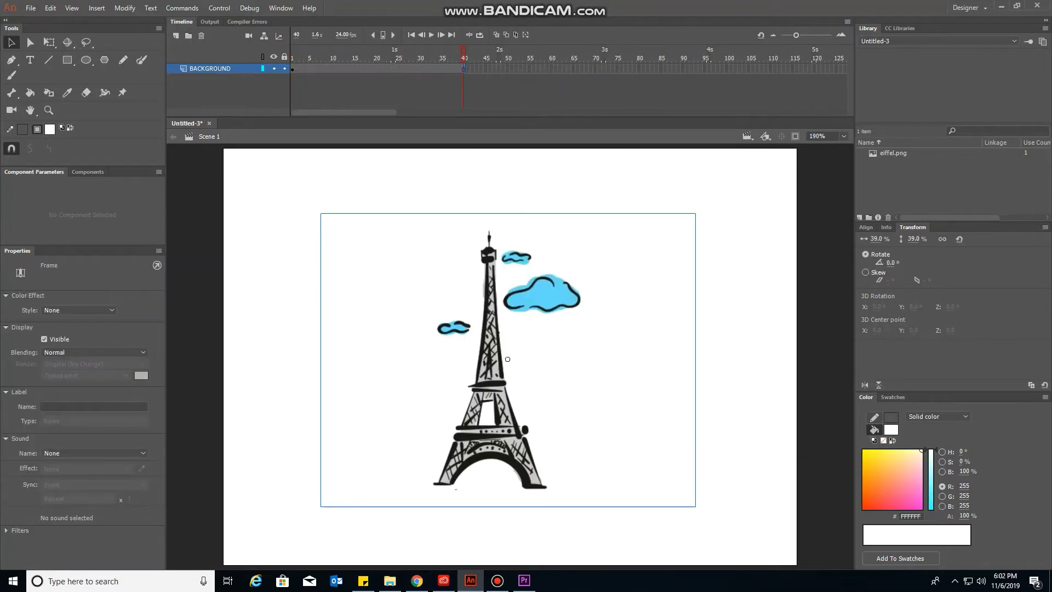
key(Return)
right_click(376, 68)
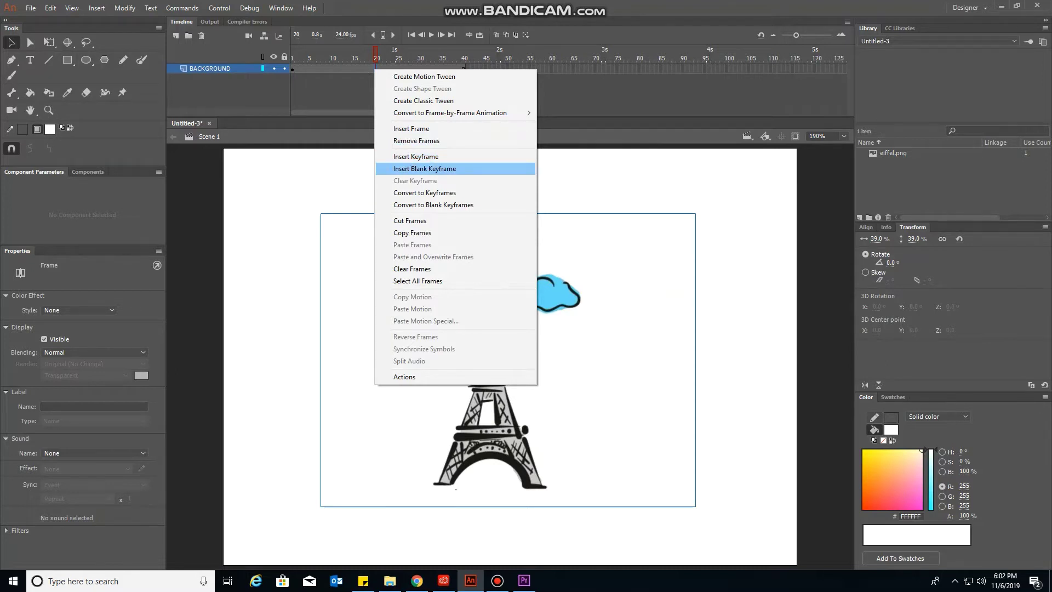
Step: Add a blank keyframe at frame 21 and import the single paris2 photo
click(424, 168)
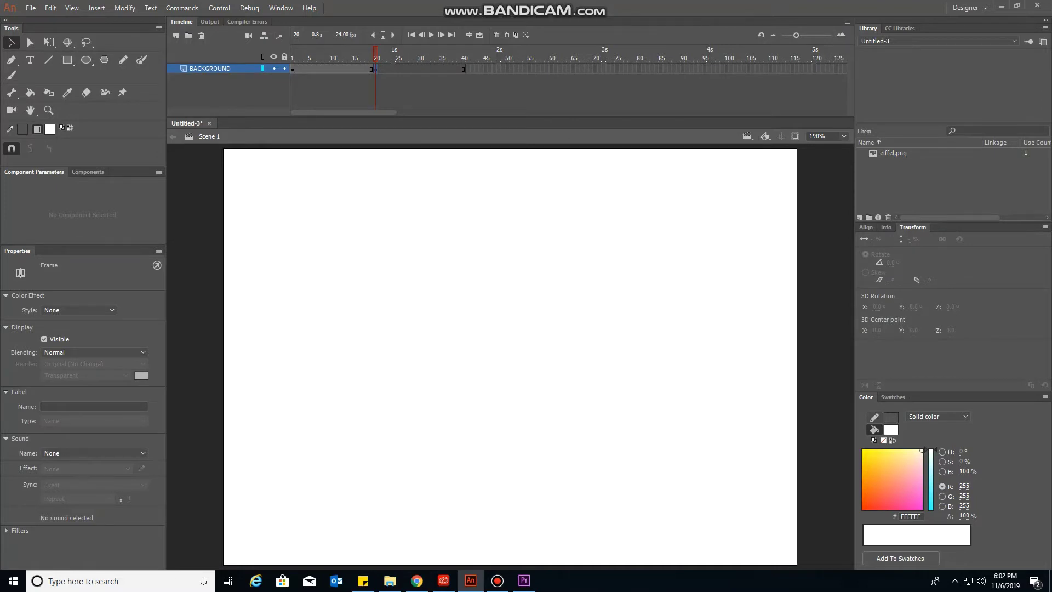
key(ctrl+r)
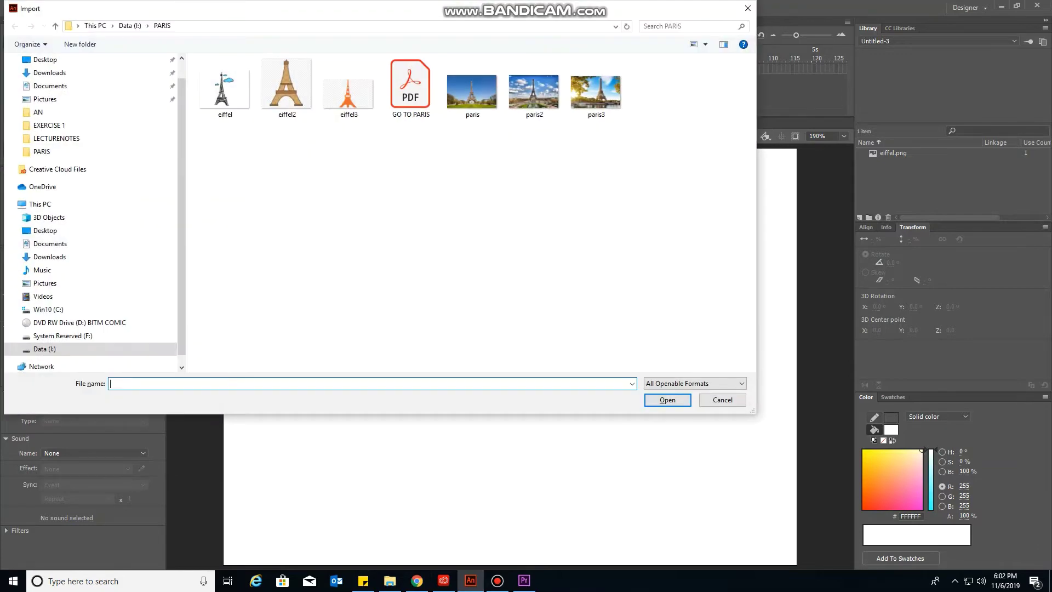
double_click(535, 92)
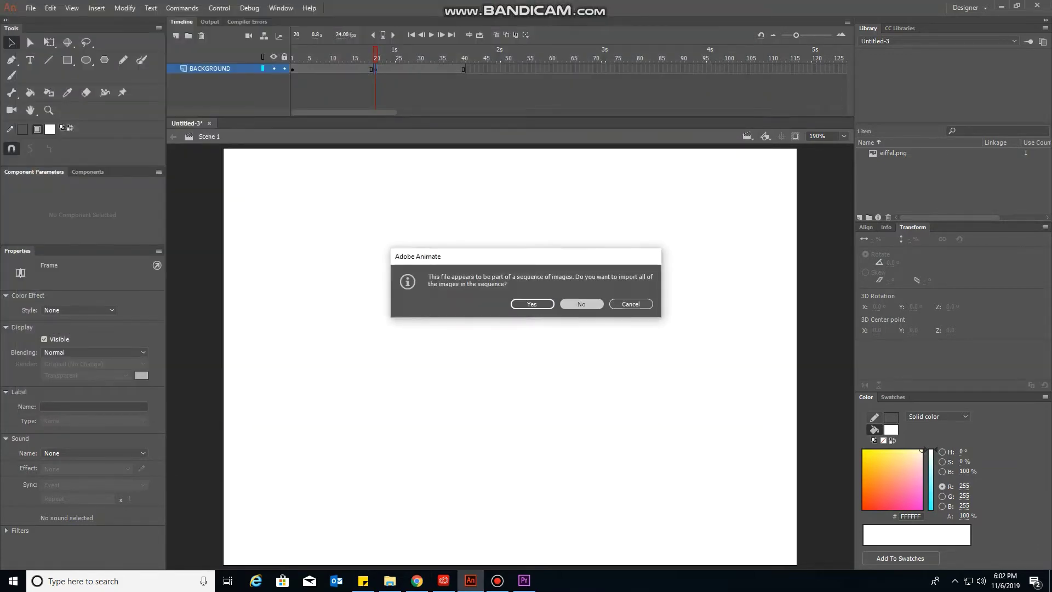
click(580, 304)
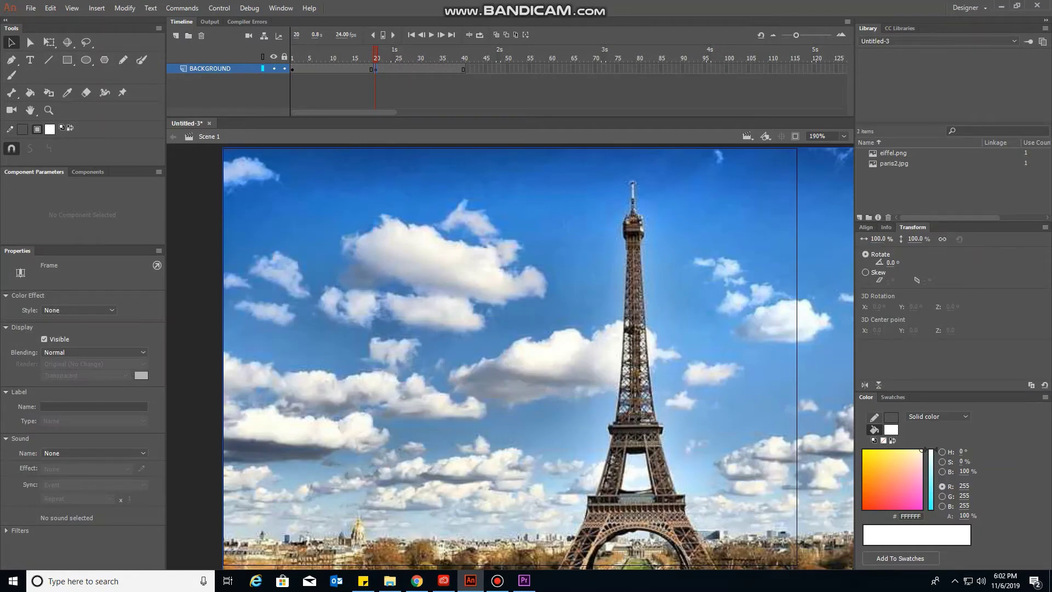
Step: Fit the paris2 photo to the stage, raise it to Y 46, and check the Eiffel frame
drag(881, 239, 833, 288)
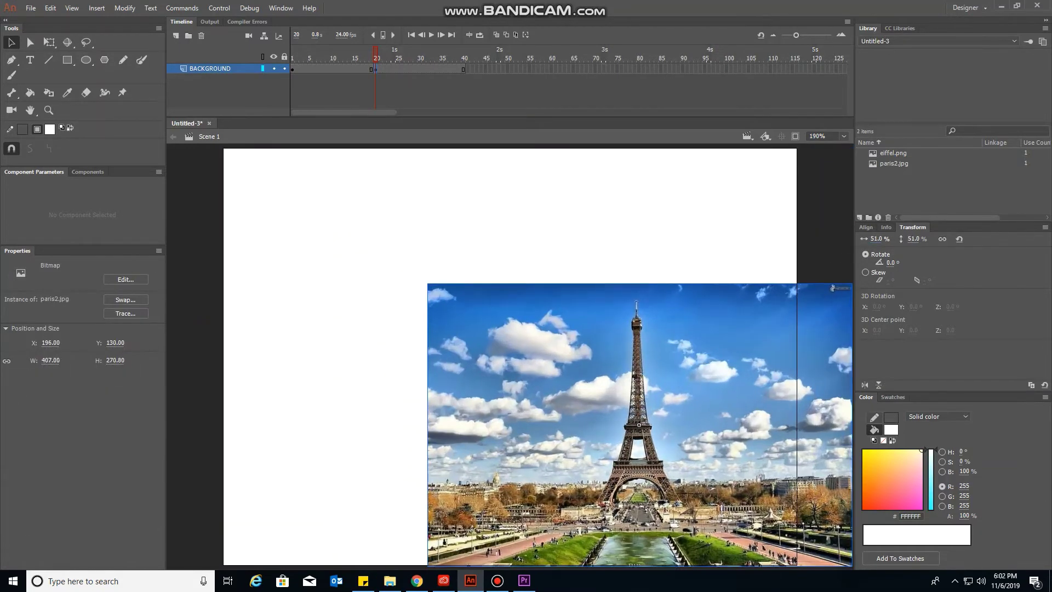
key(q)
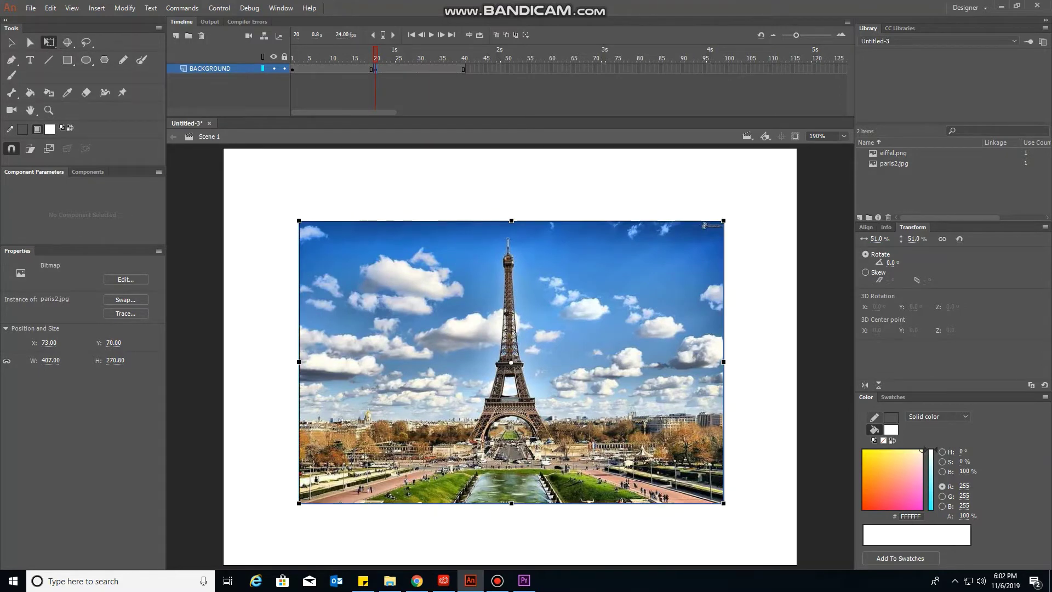
drag(299, 221, 309, 220)
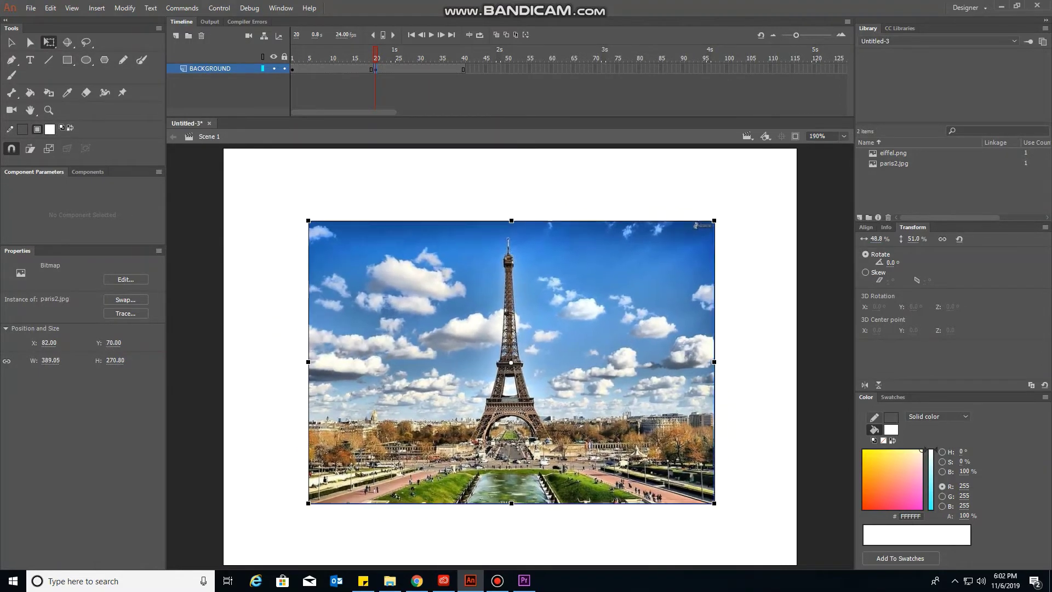
key(ctrl+z)
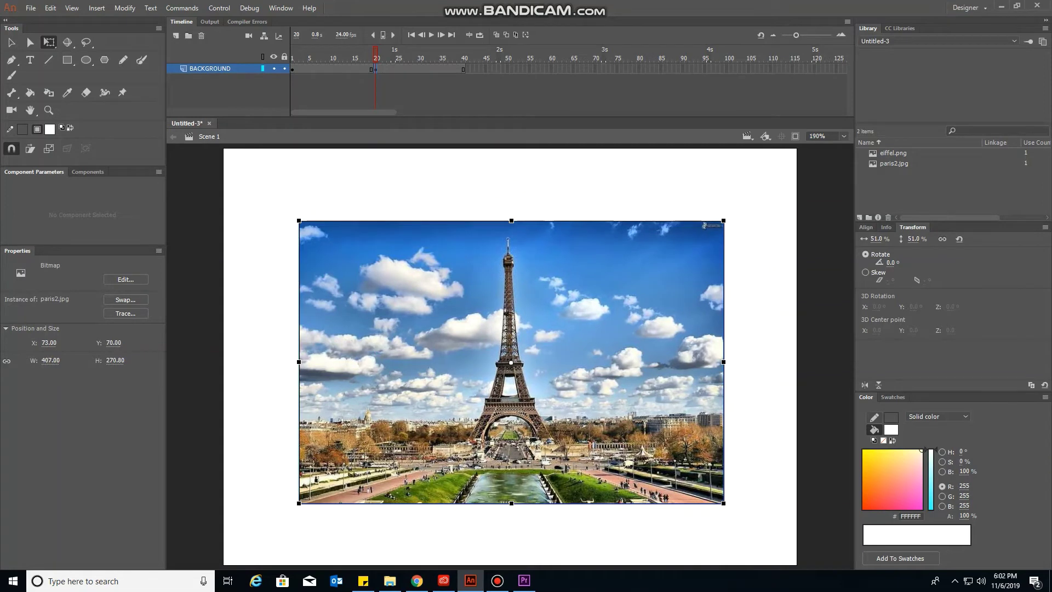
drag(512, 362, 511, 337)
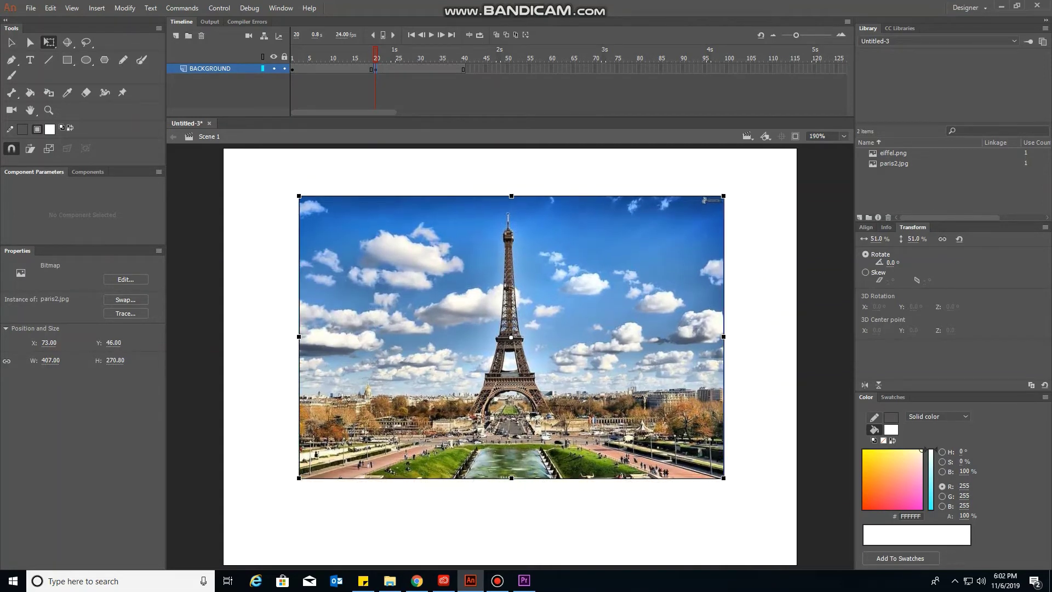
key(Escape)
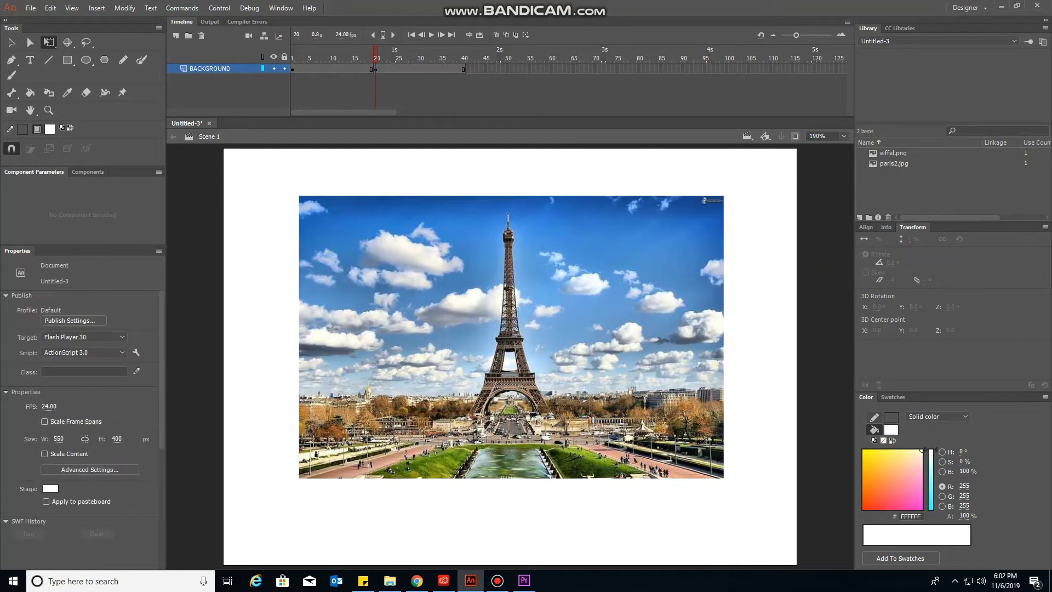
click(300, 68)
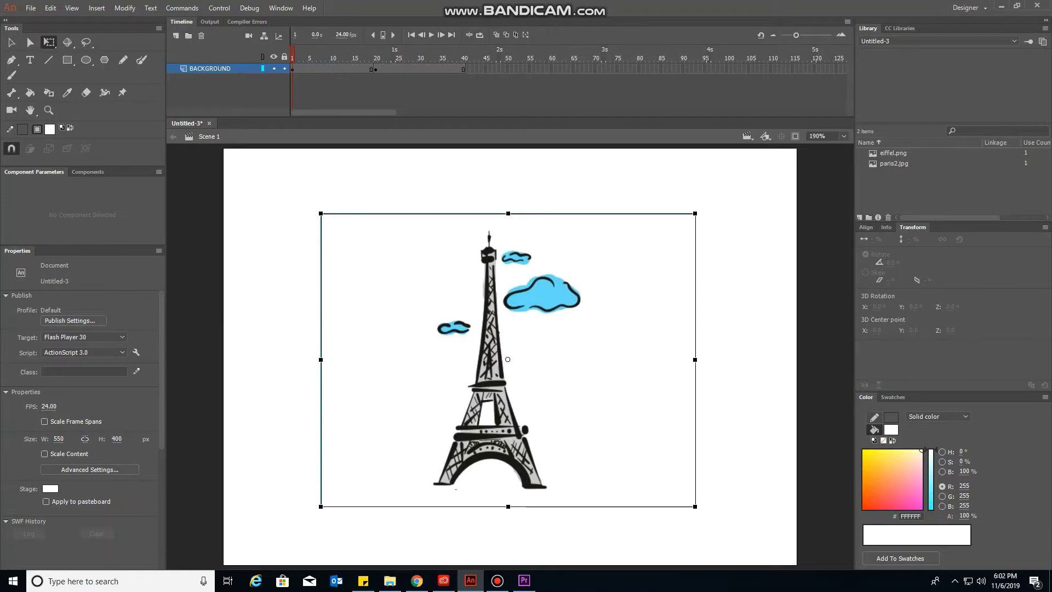
key(Return)
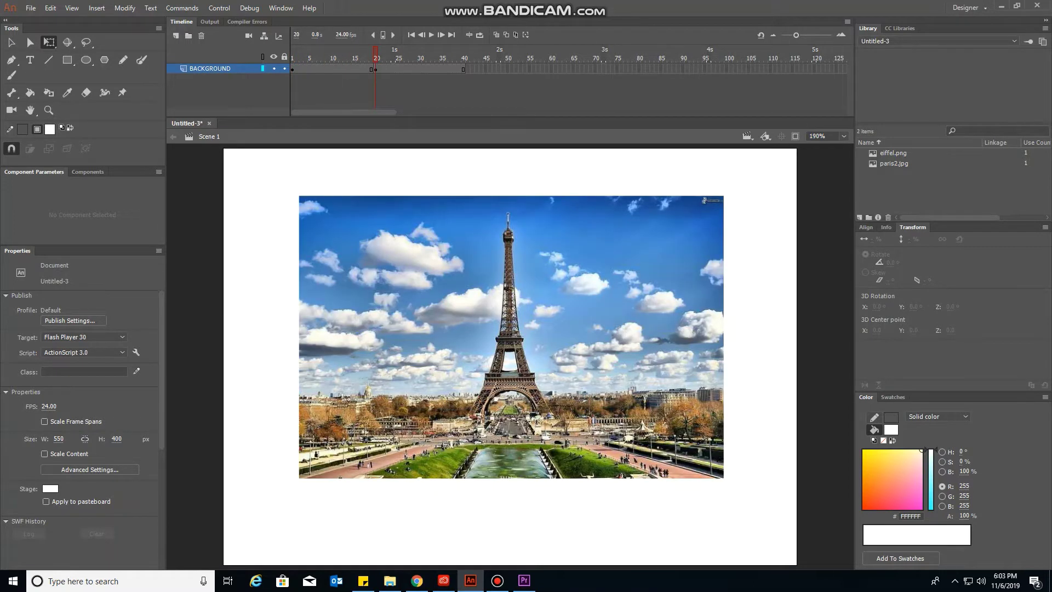
Step: Add a new layer above BACKGROUND named bUTTONS
click(176, 35)
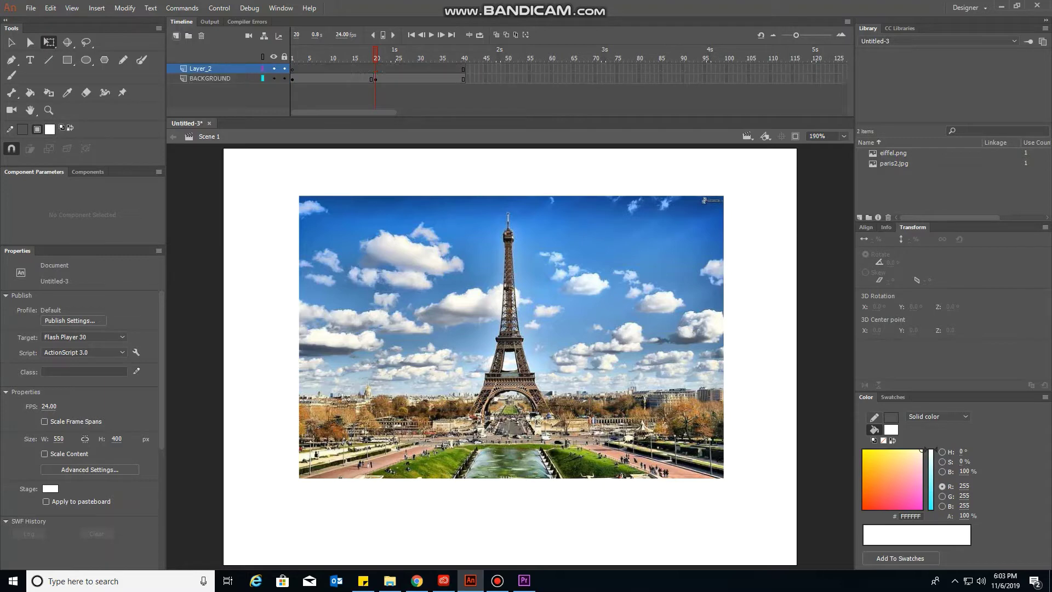
double_click(201, 68)
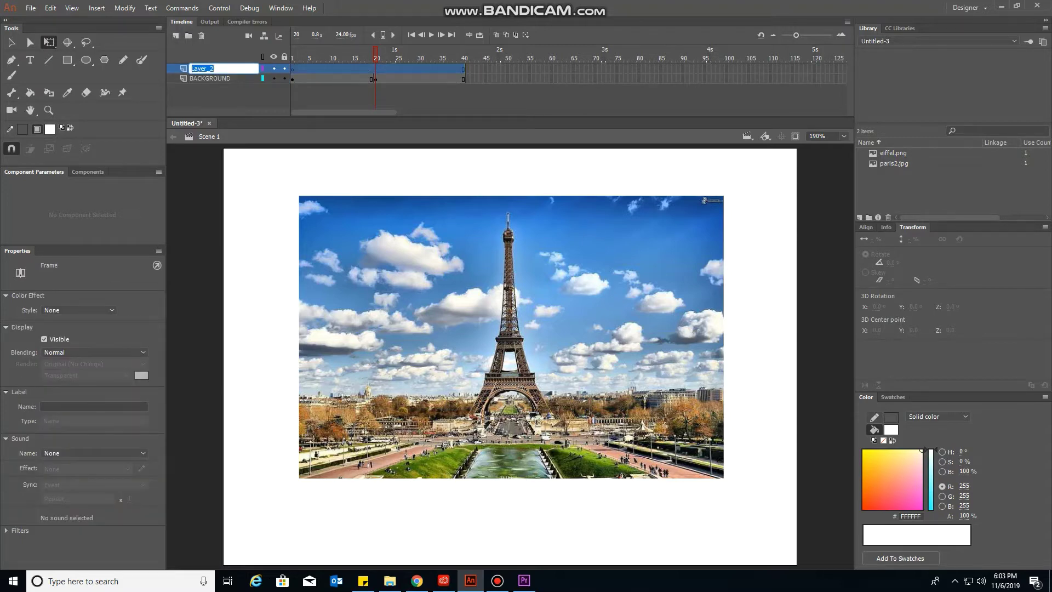
text(bUTTONS)
key(Return)
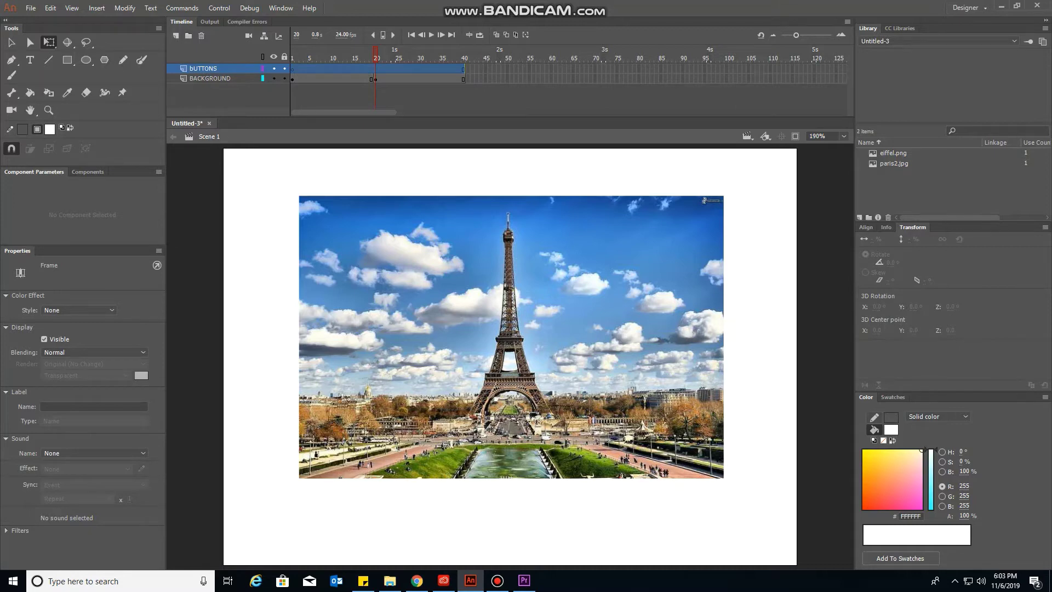
Step: Draw a red rounded rectangle below the Eiffel Tower on frame 1
click(294, 68)
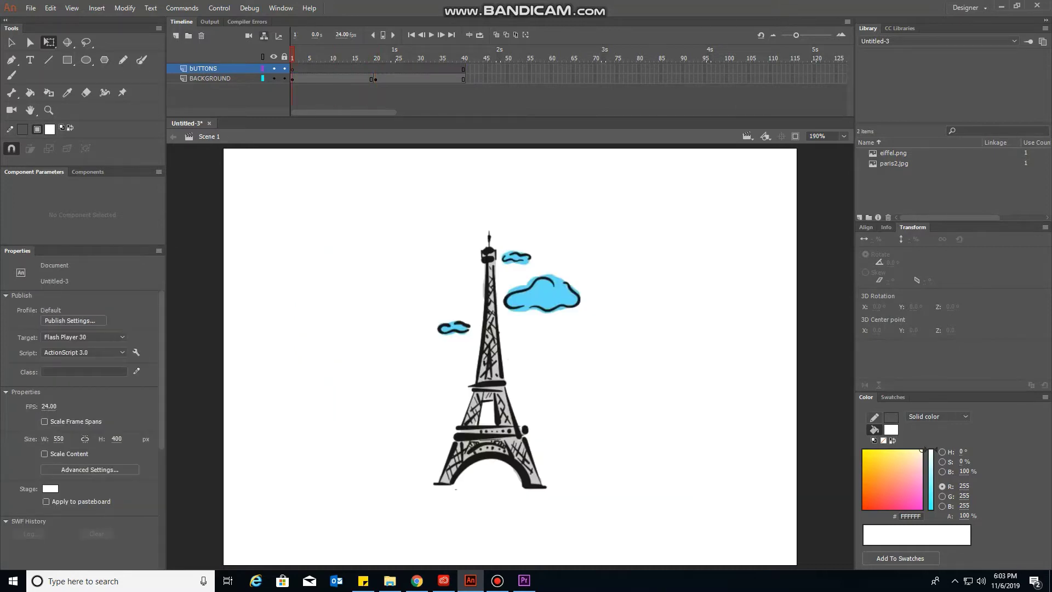
key(r)
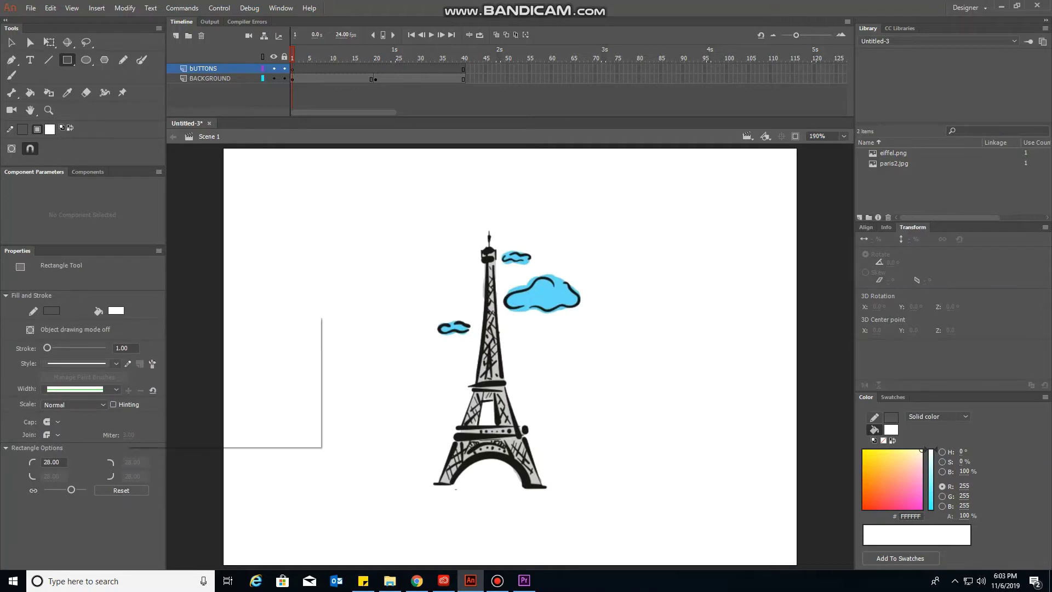
click(151, 395)
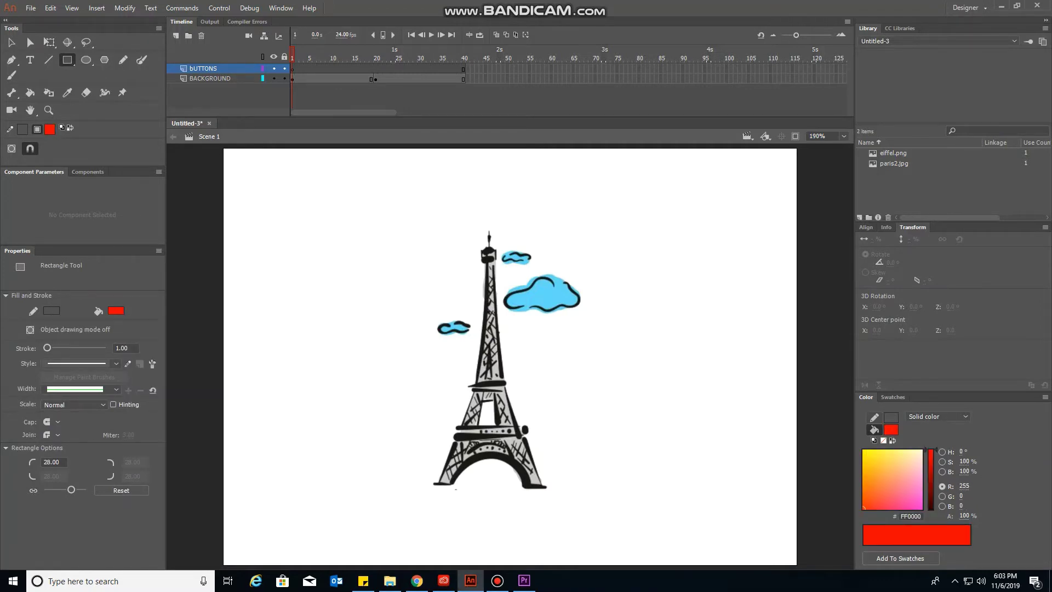
drag(409, 502, 562, 544)
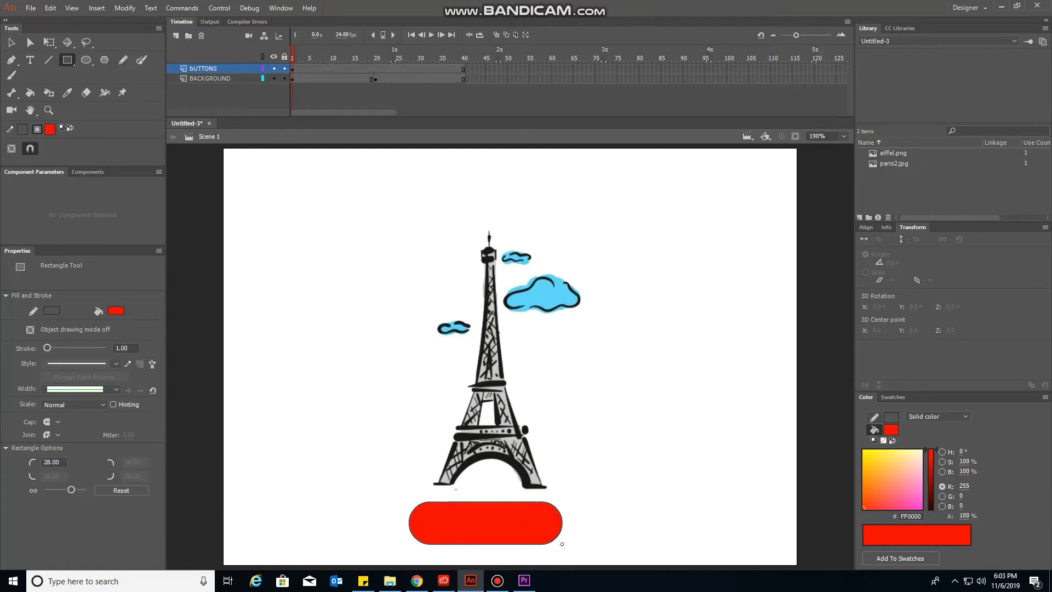
Step: Label the red button 'Go to Paris' in white text
key(t)
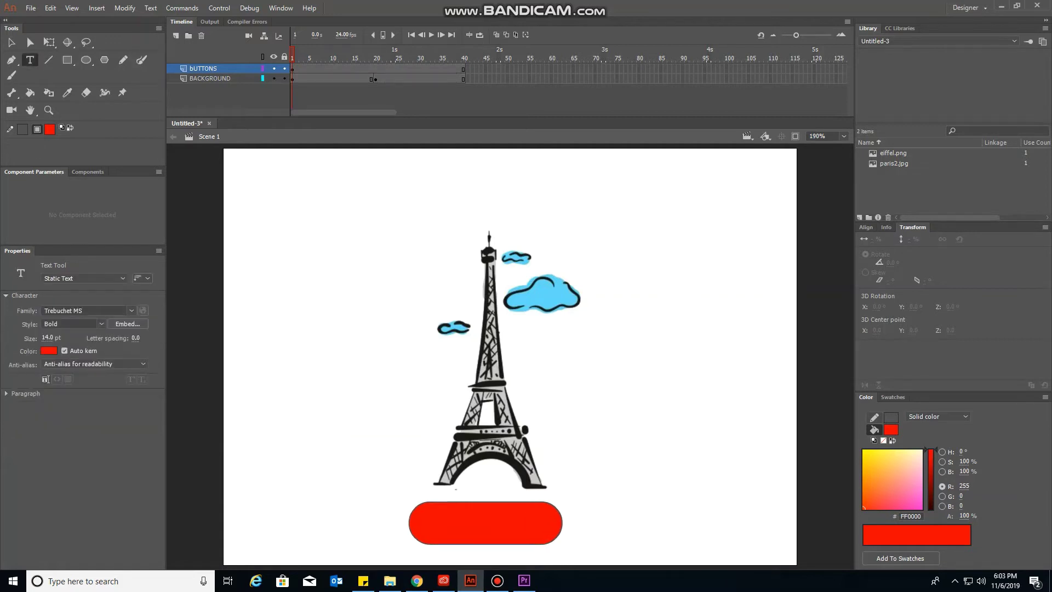
click(441, 524)
text(P)
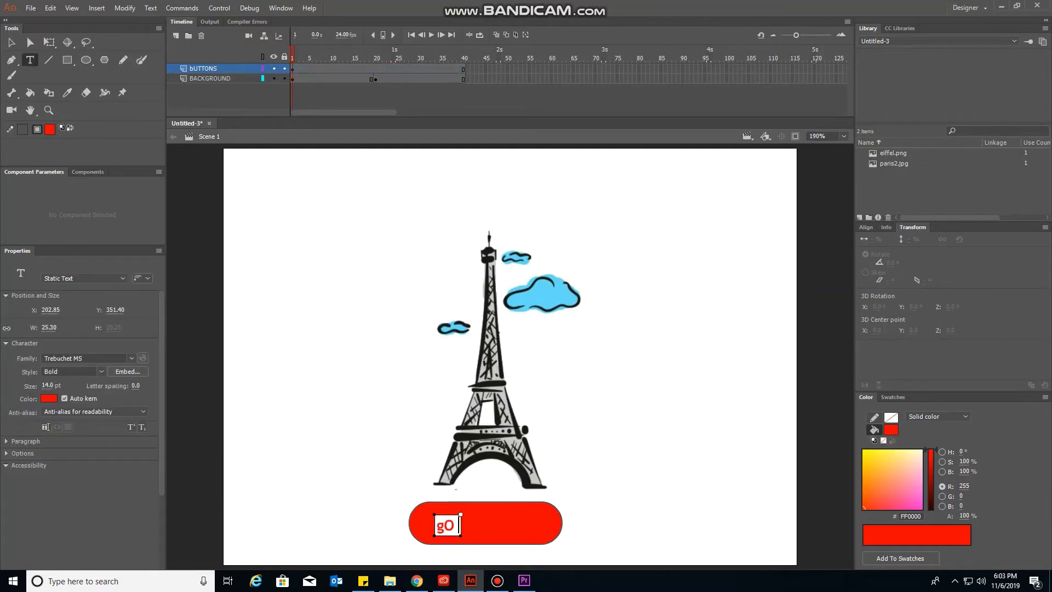
key(BackSpace)
text(Go to Paris)
drag(446, 525, 512, 525)
key(Left)
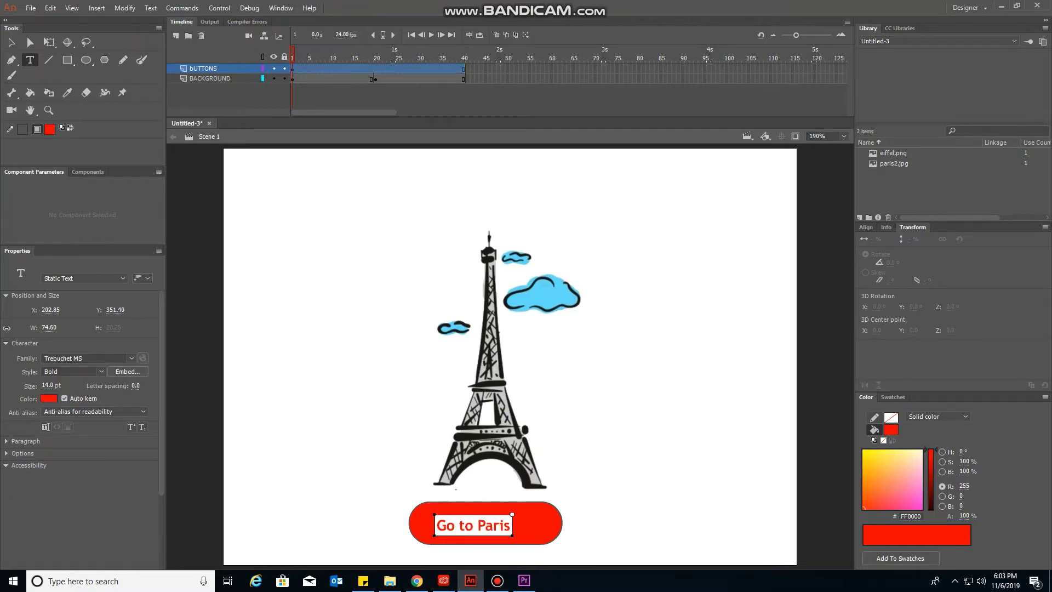
key(ctrl+a)
click(49, 398)
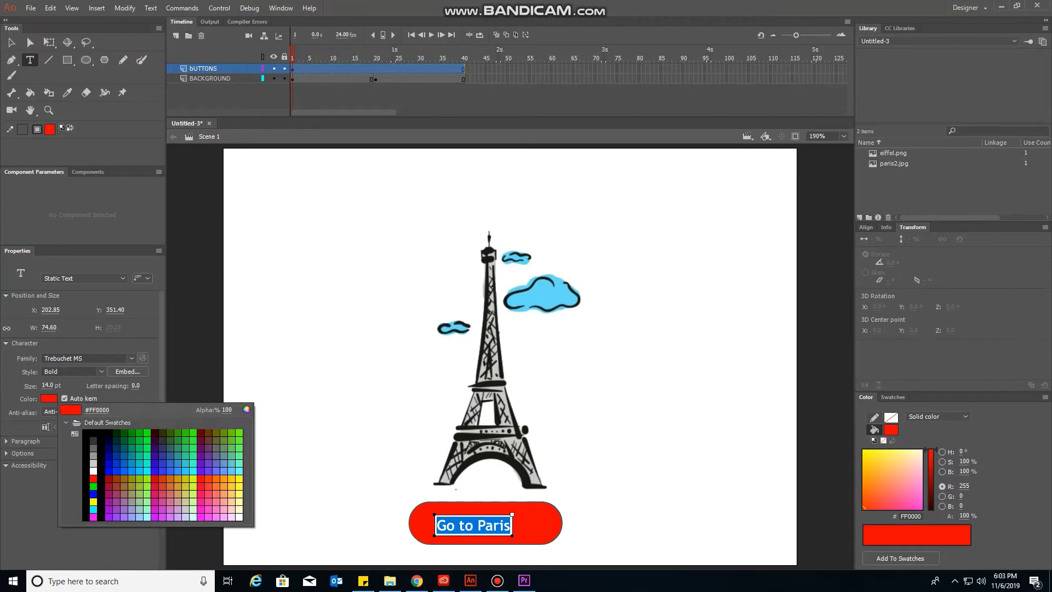
click(83, 473)
key(Escape)
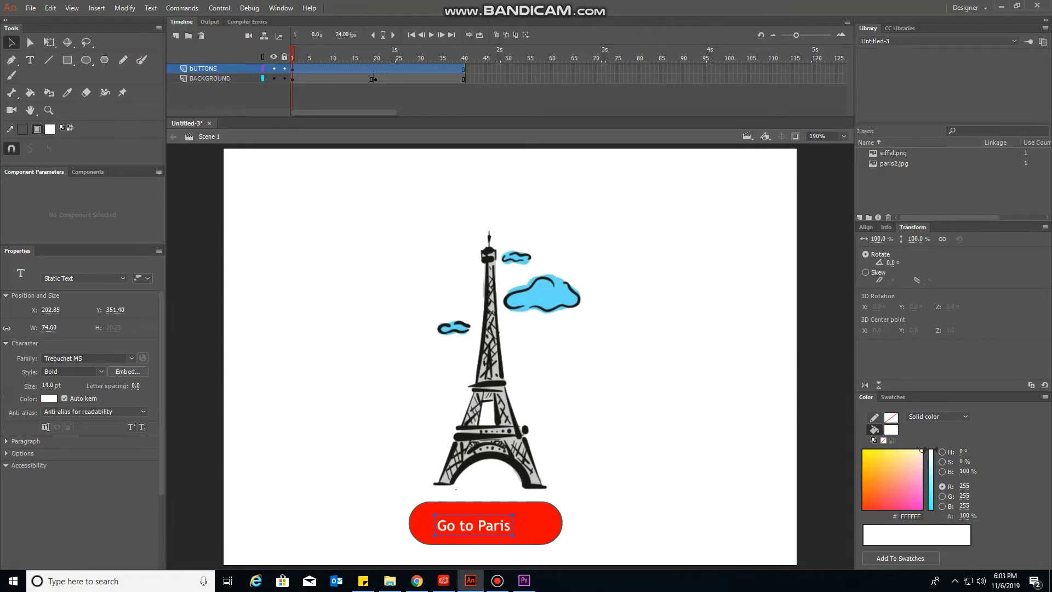
Step: Enlarge the Go to Paris label to 19 pt and centre it on the button
drag(474, 525, 484, 525)
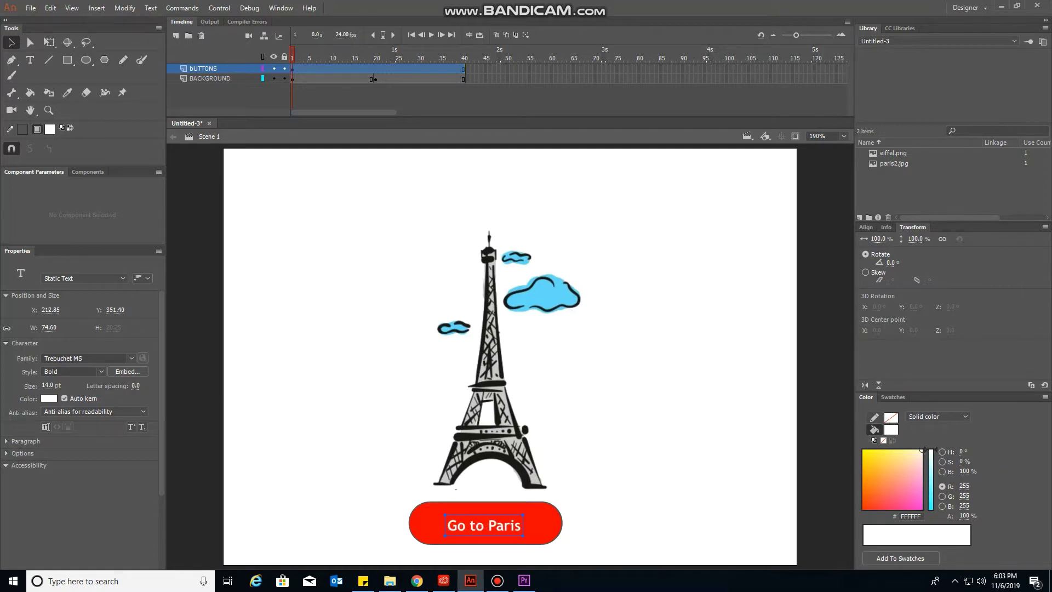
drag(51, 385, 57, 385)
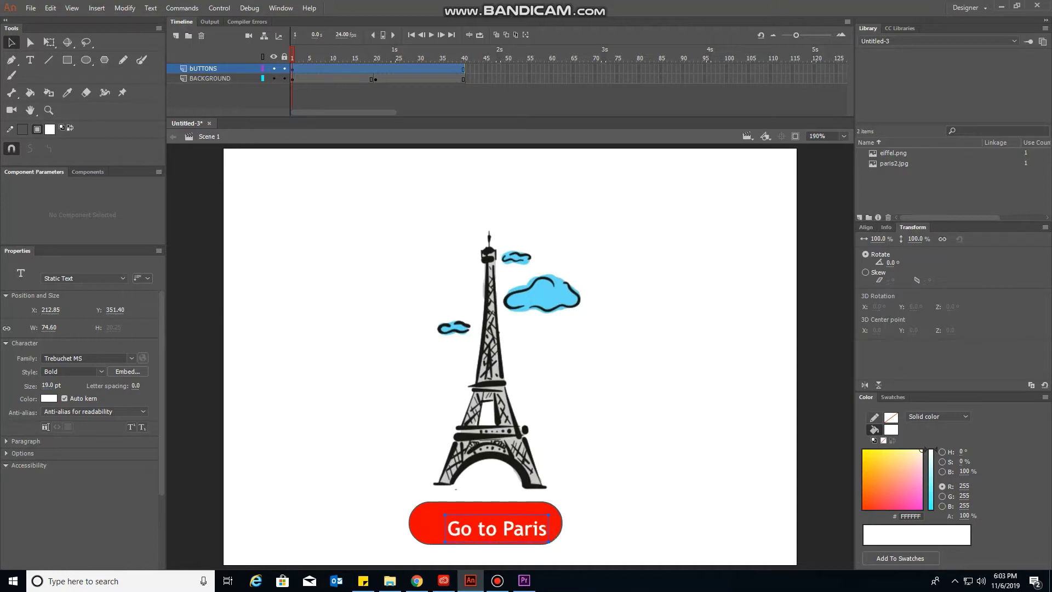
drag(497, 528, 486, 528)
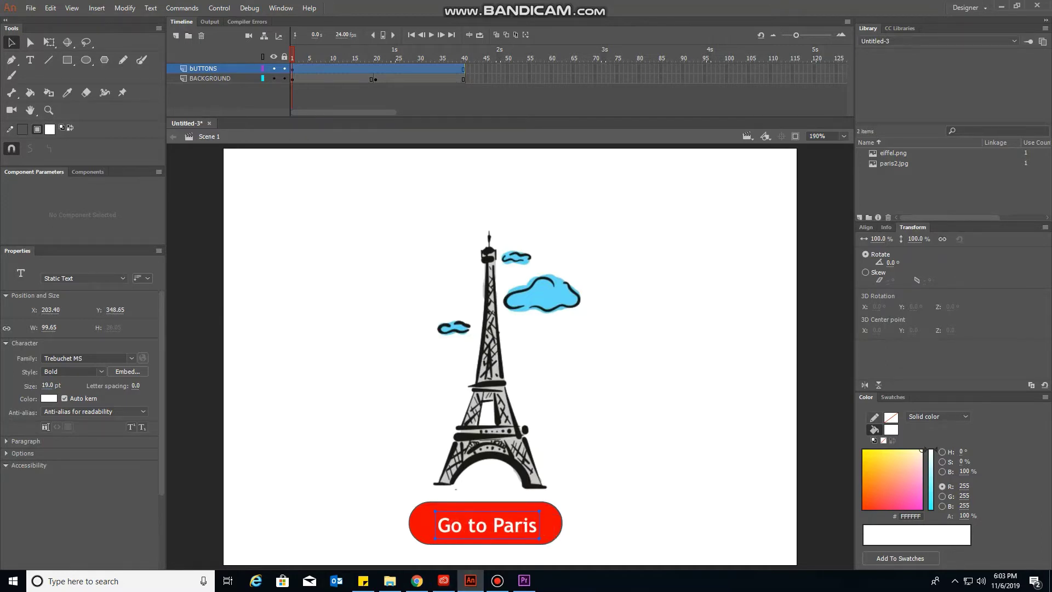
drag(487, 529, 487, 524)
click(658, 527)
click(575, 461)
click(558, 523)
right_click(558, 522)
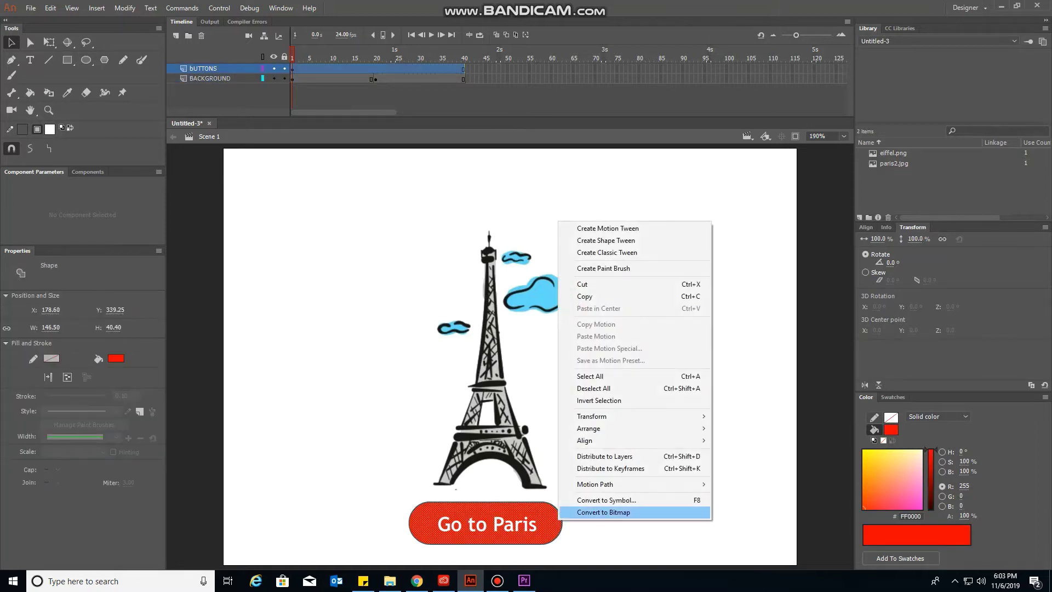
click(608, 500)
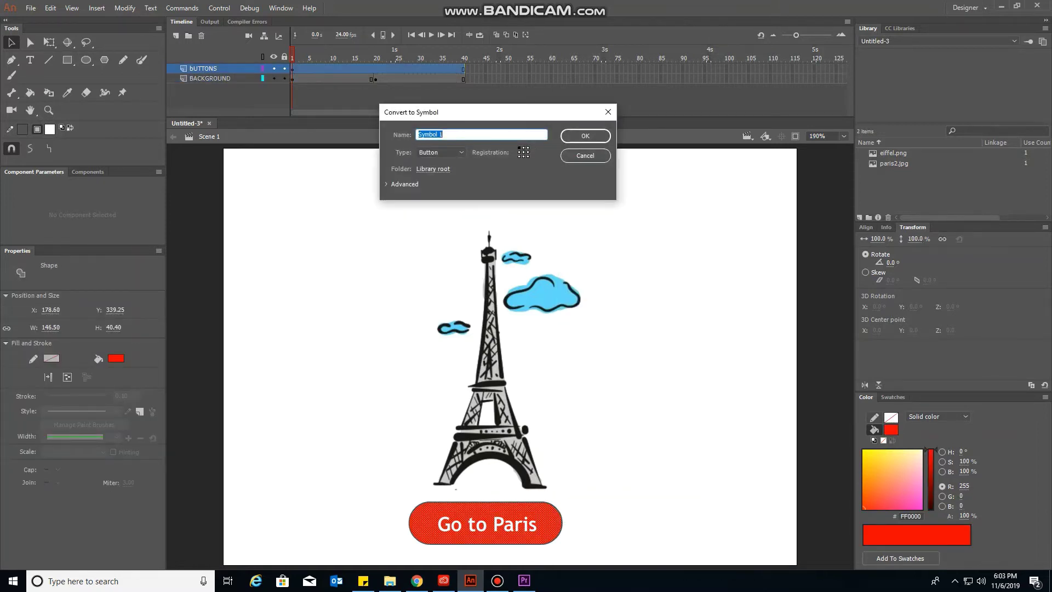
text(Gotopar)
text(is)
key(Return)
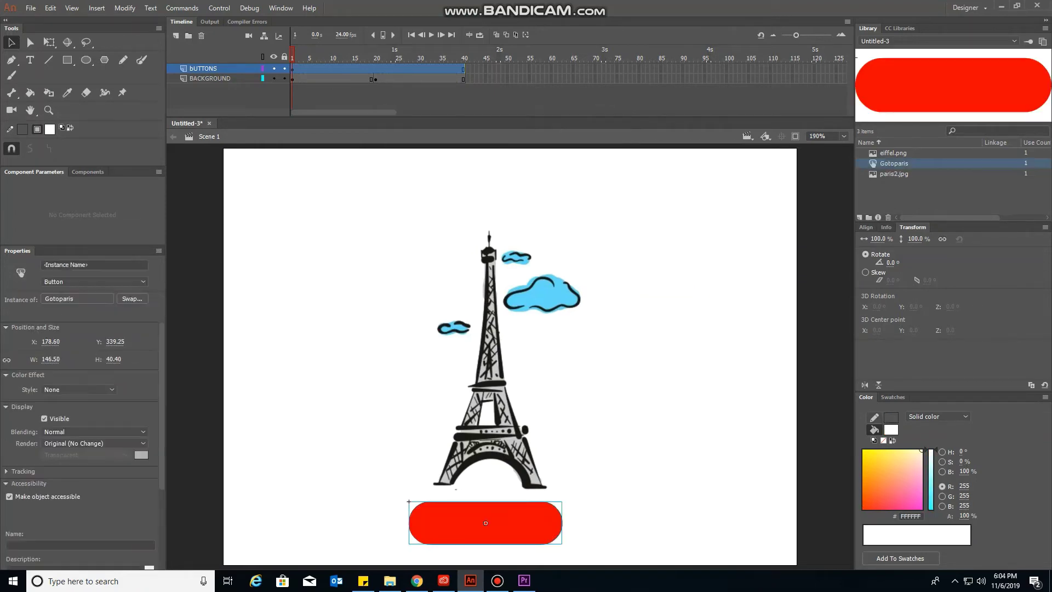
click(124, 264)
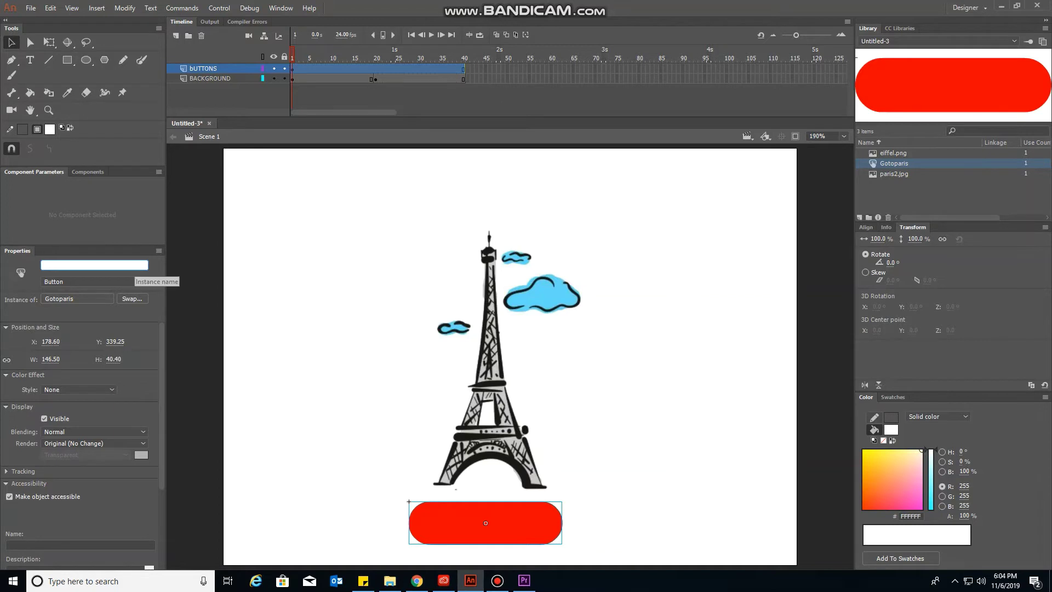
text(GotoParis)
key(Return)
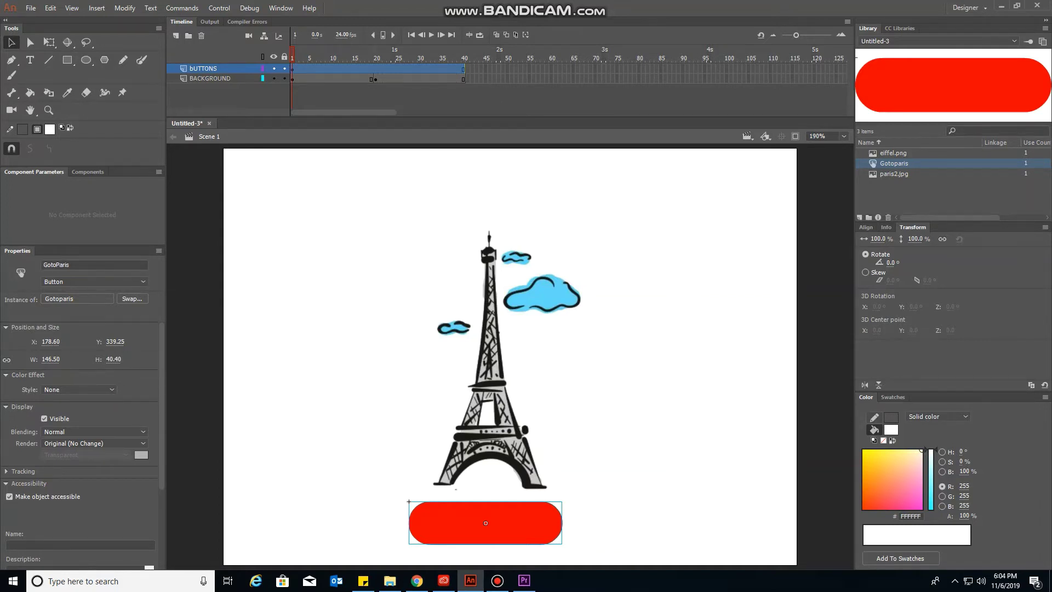
right_click(539, 524)
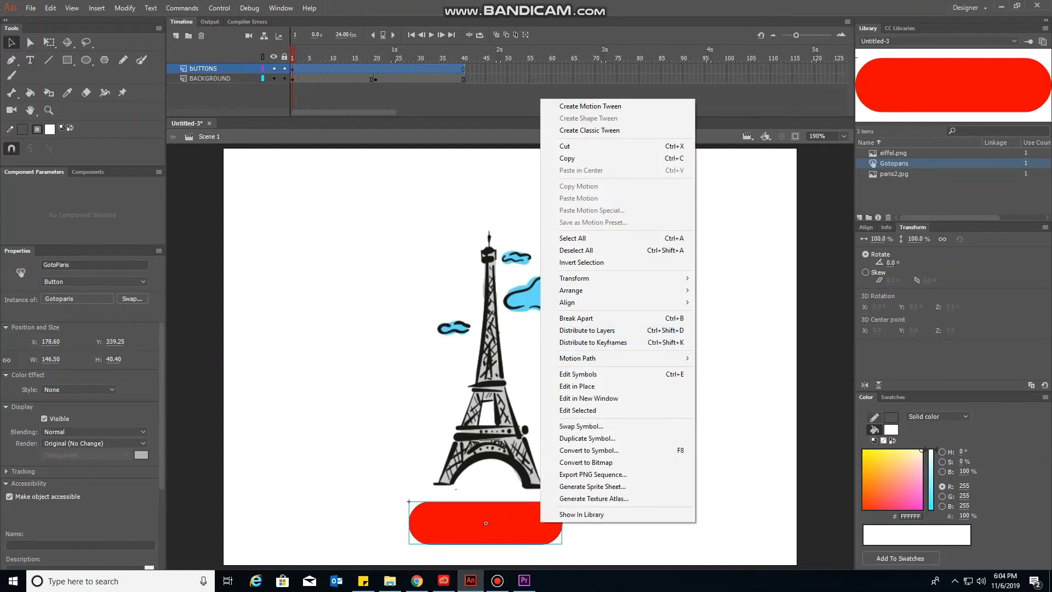
mouse_move(571, 291)
click(740, 315)
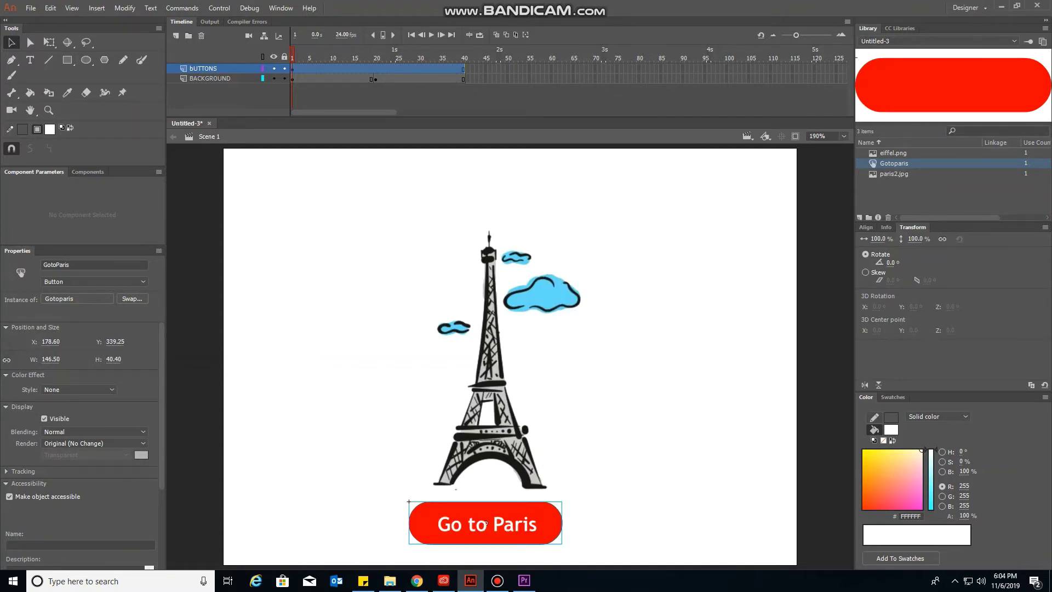
click(494, 370)
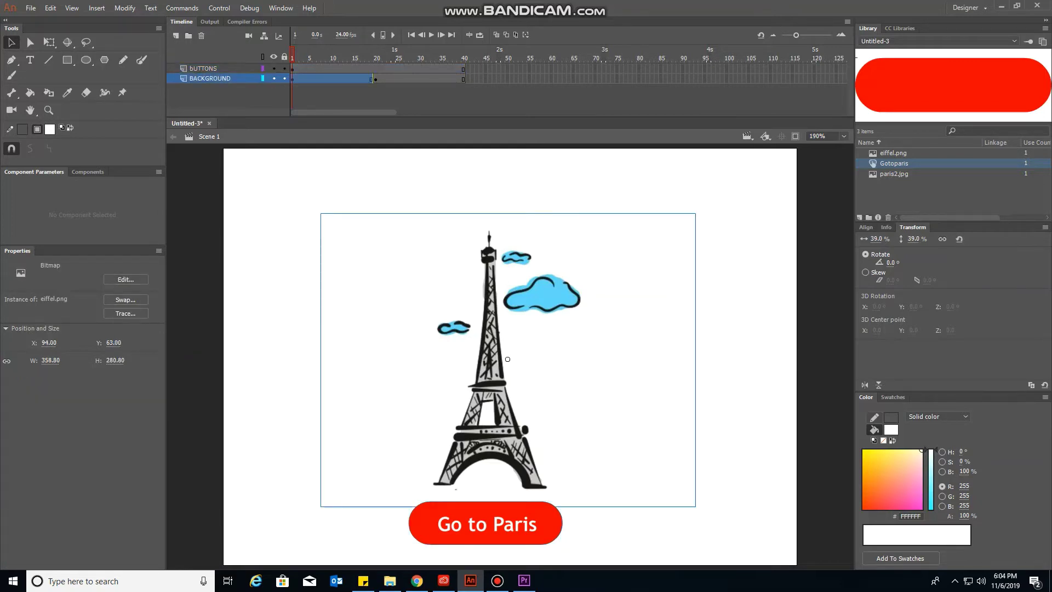
Step: Insert a blank keyframe at frame 20 on the bUTTONS layer
click(376, 68)
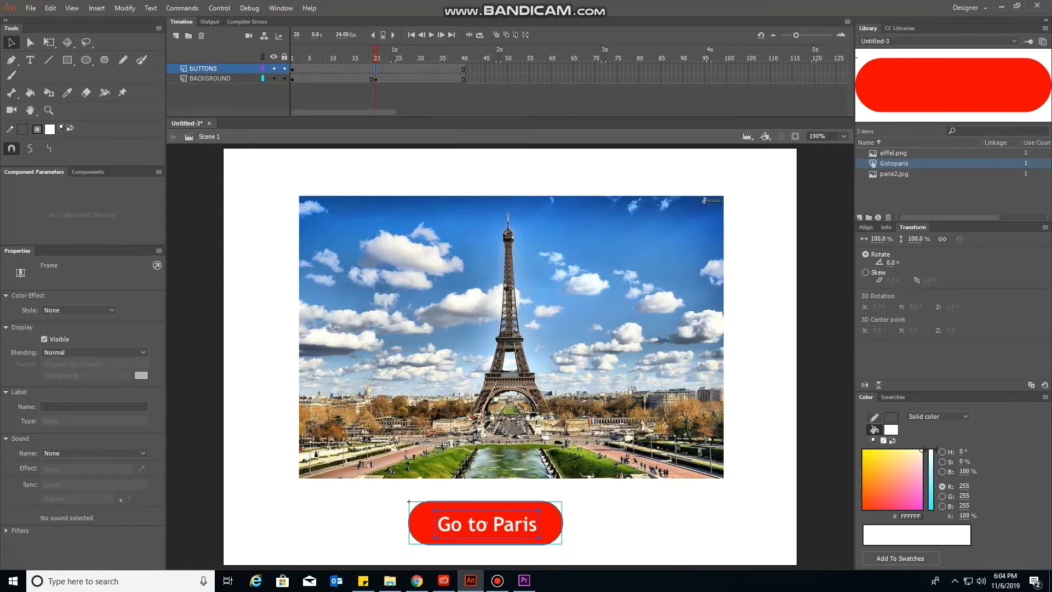
right_click(375, 69)
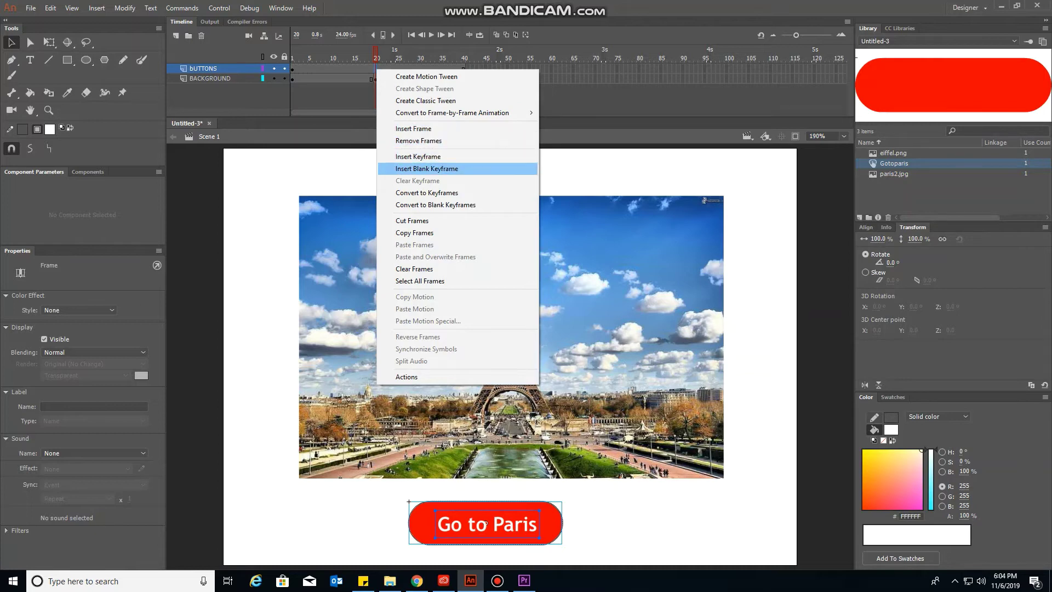
click(427, 169)
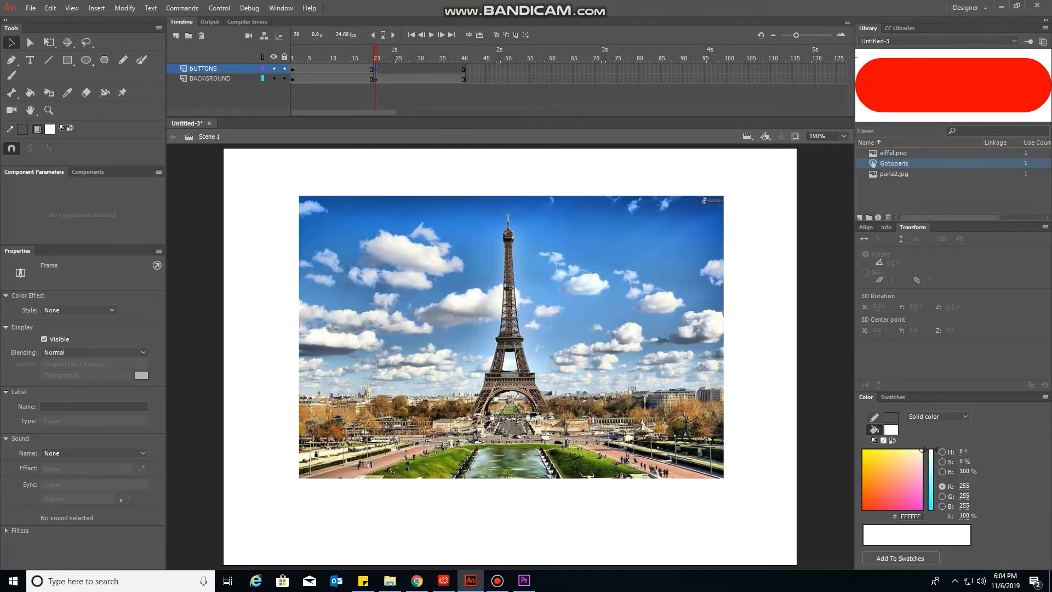
Step: Draw a red rounded rectangle below the Paris photo
click(68, 60)
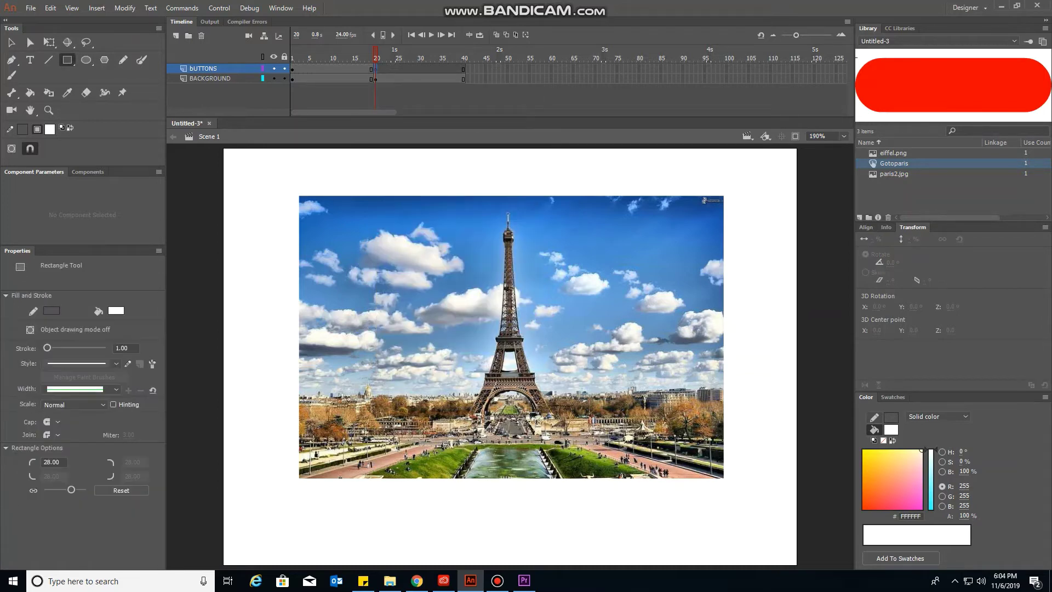
drag(453, 495, 572, 526)
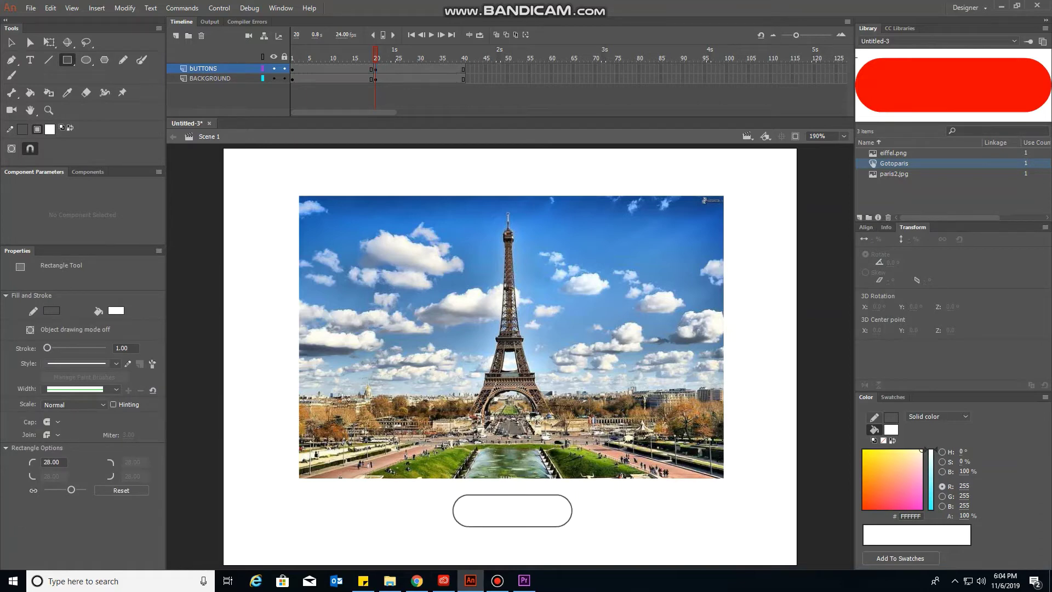
key(ctrl+z)
click(115, 311)
click(148, 390)
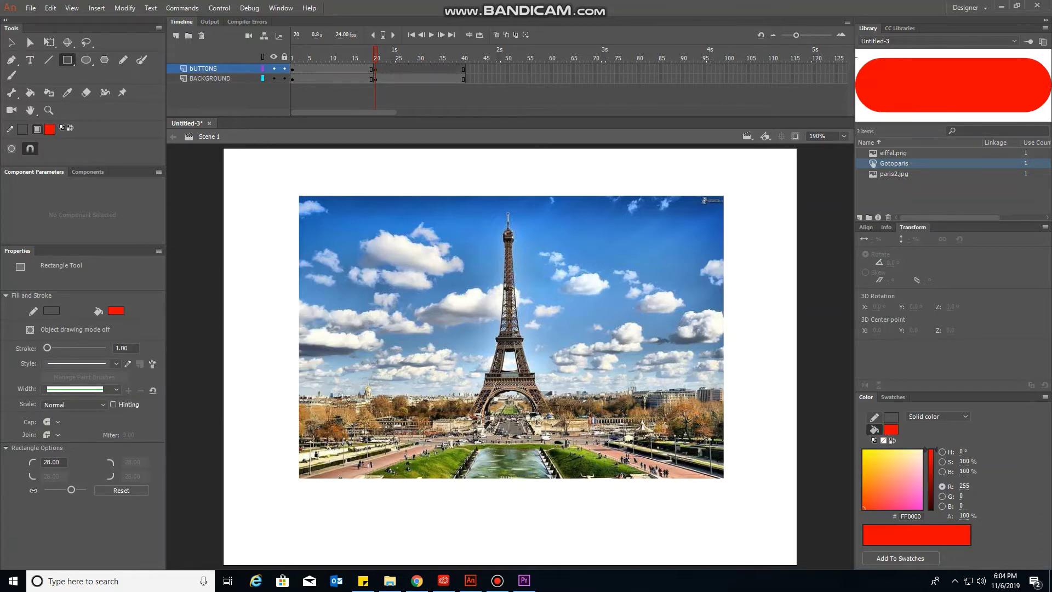
drag(450, 496, 563, 536)
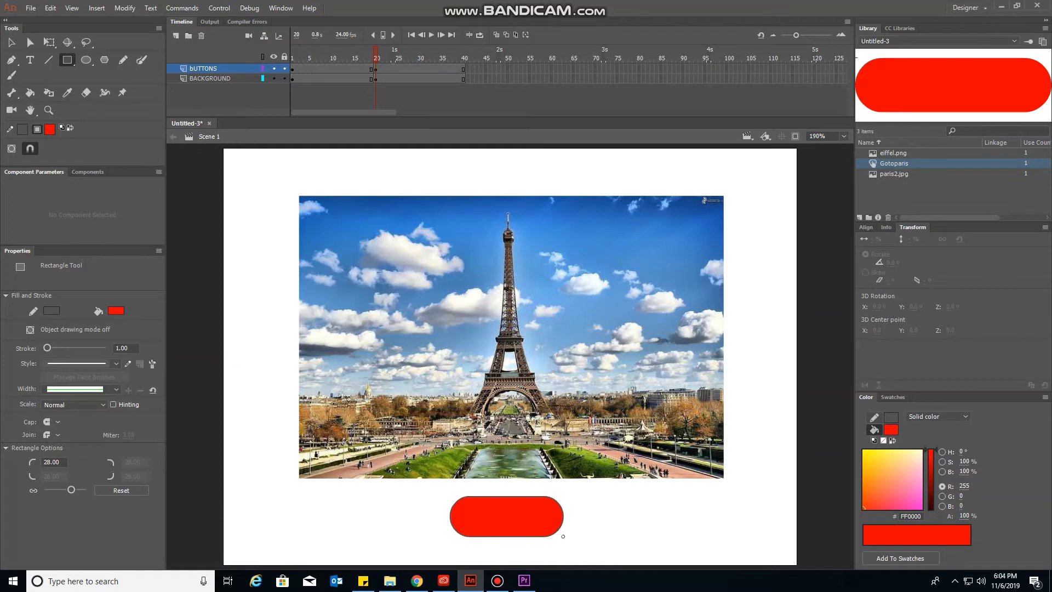
Step: Add a 'Back to Home' label on the button and set it to 14 pt
click(31, 59)
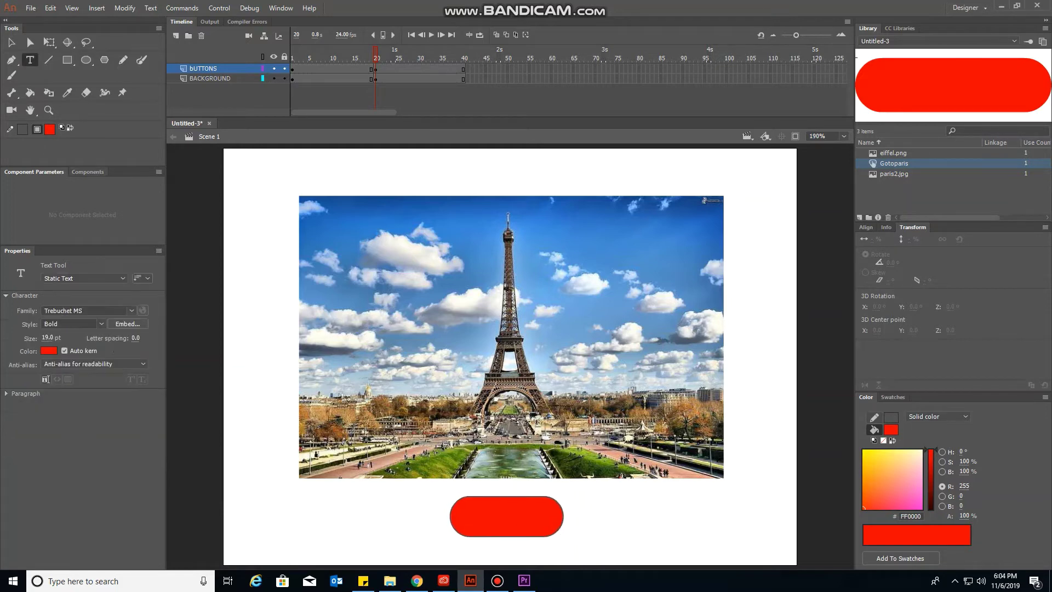
click(466, 506)
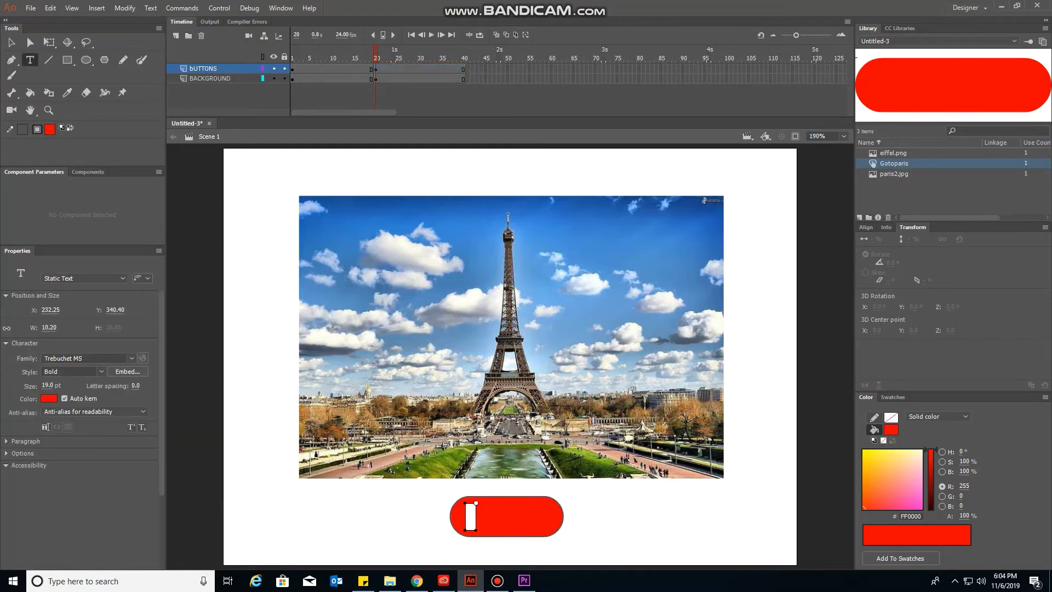
text(Back to Home)
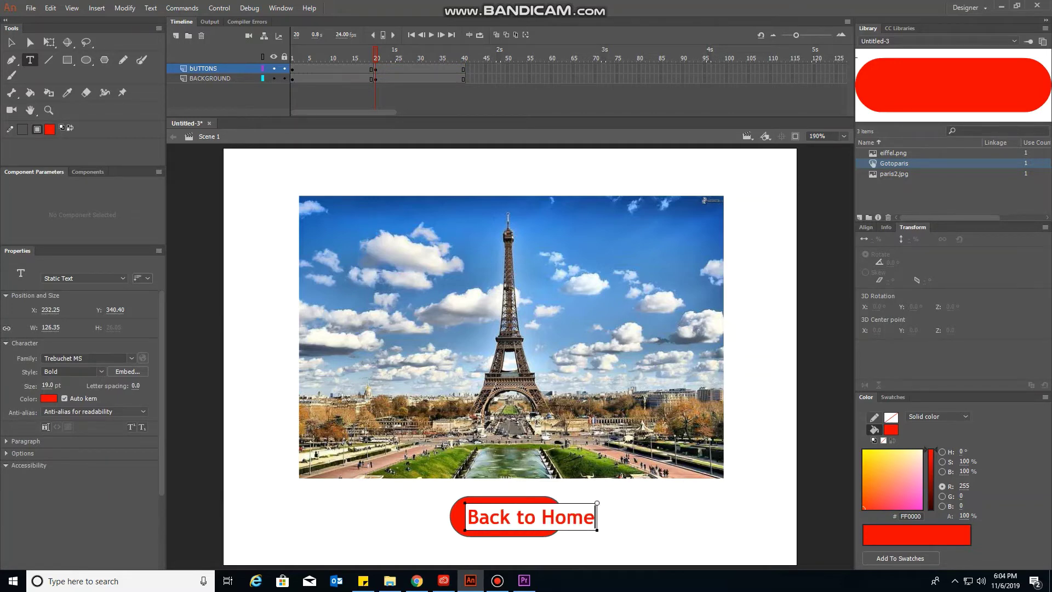
key(Escape)
click(493, 516)
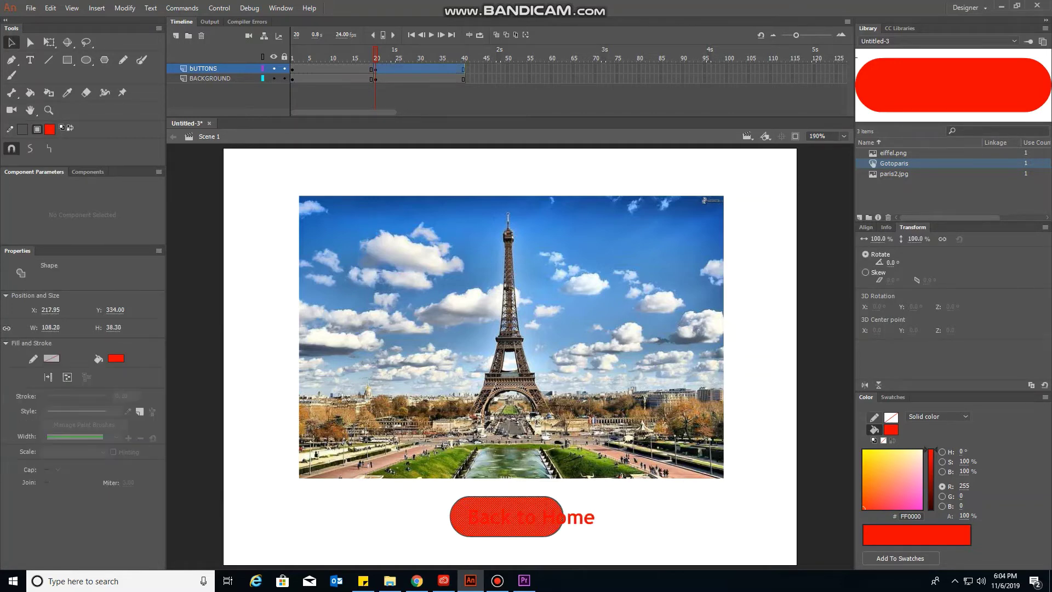
click(580, 516)
double_click(580, 516)
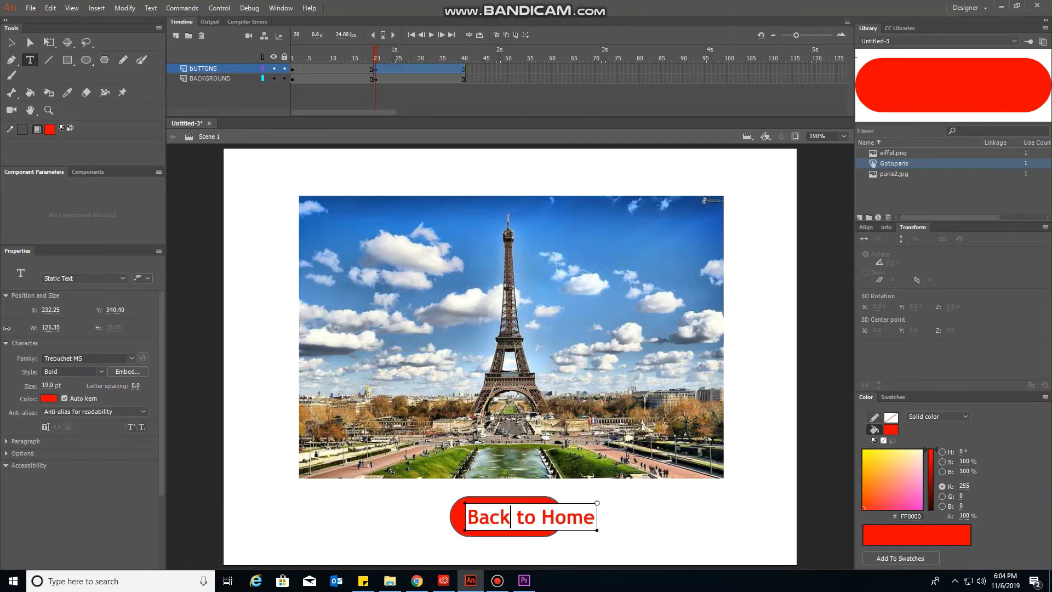
drag(467, 516, 595, 516)
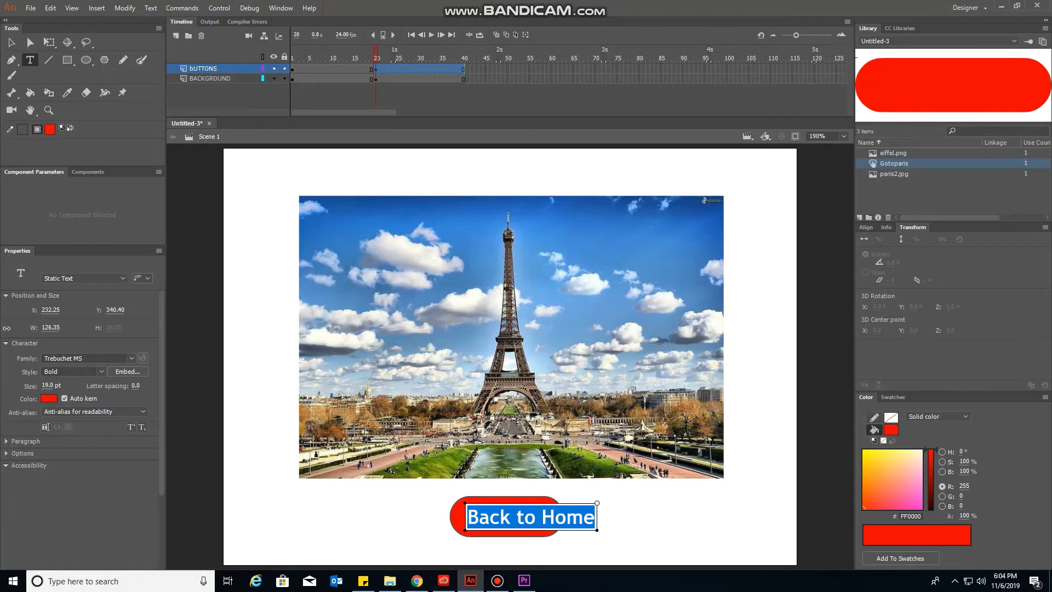
drag(52, 384, 56, 385)
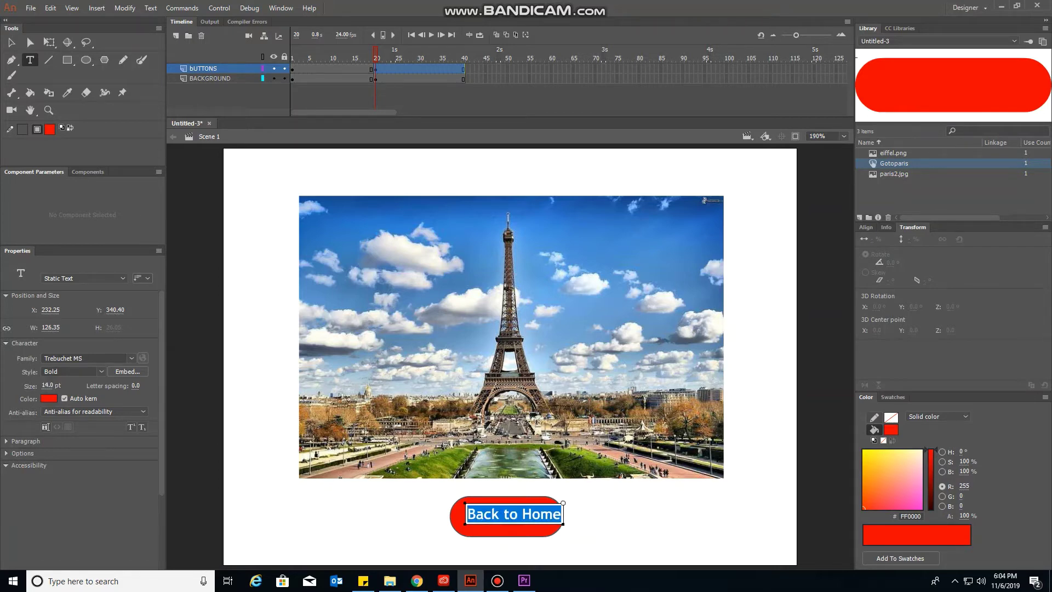
key(Escape)
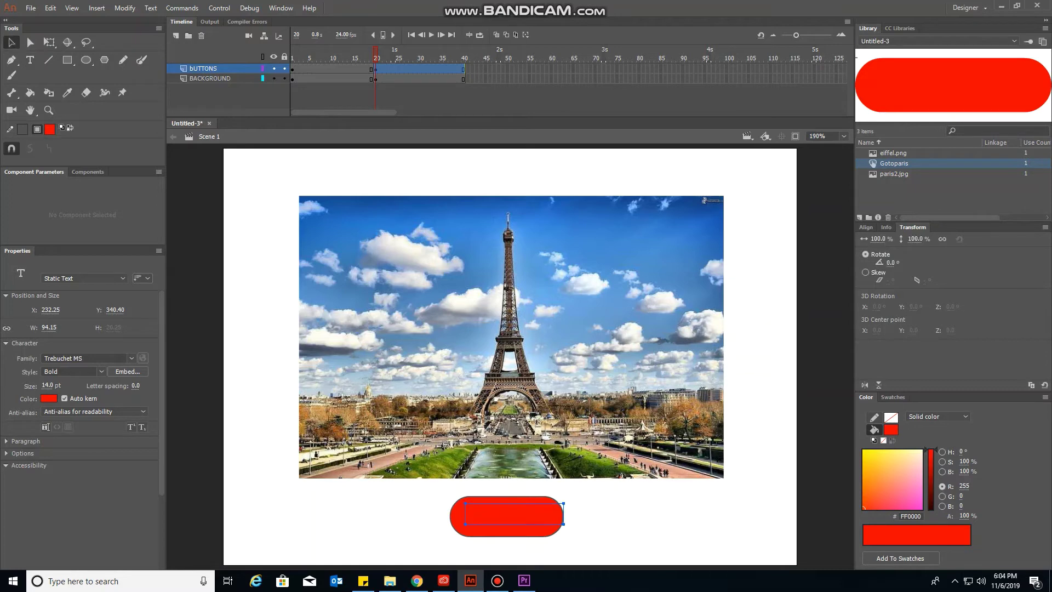
Step: Make the Back to Home label white and position it on the red button
drag(468, 513, 460, 513)
click(50, 398)
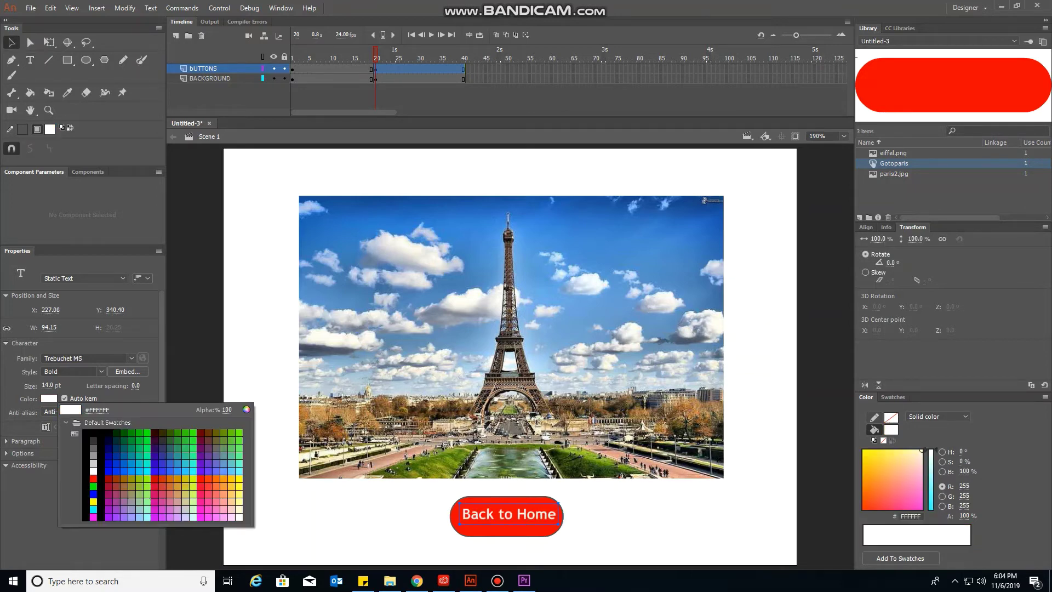
key(Return)
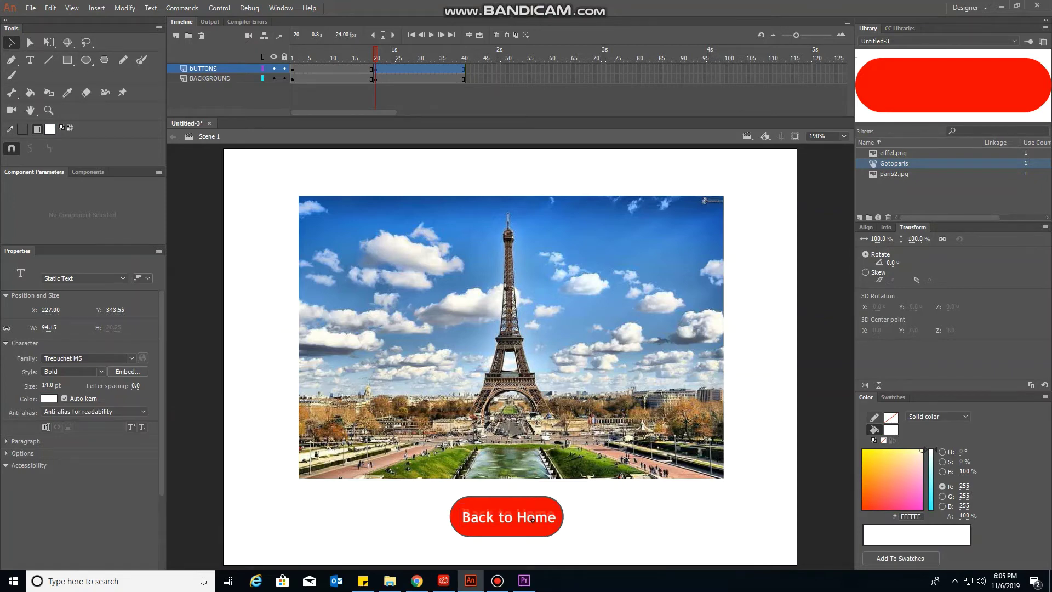
key(Escape)
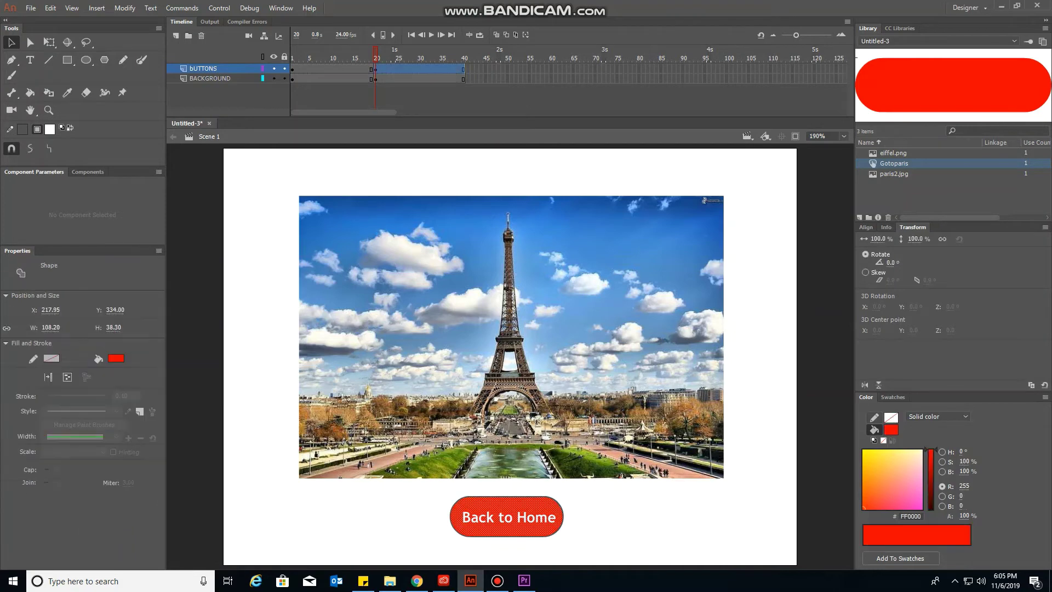
click(508, 517)
key(ctrl+b)
key(ctrl+b)
click(542, 527)
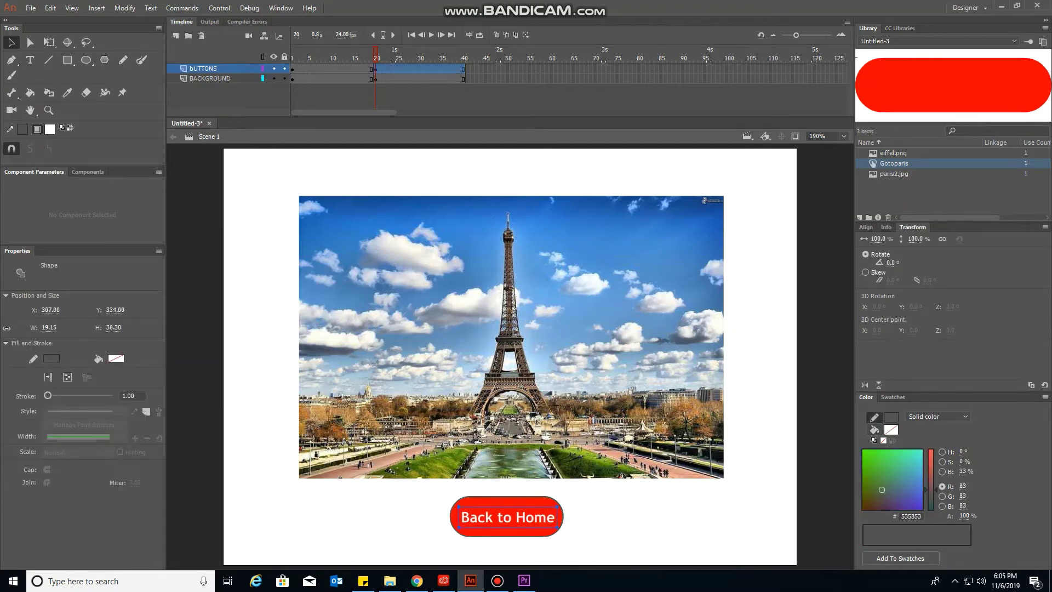
Step: Convert the red shape to a Button symbol named BacktoHome
right_click(521, 504)
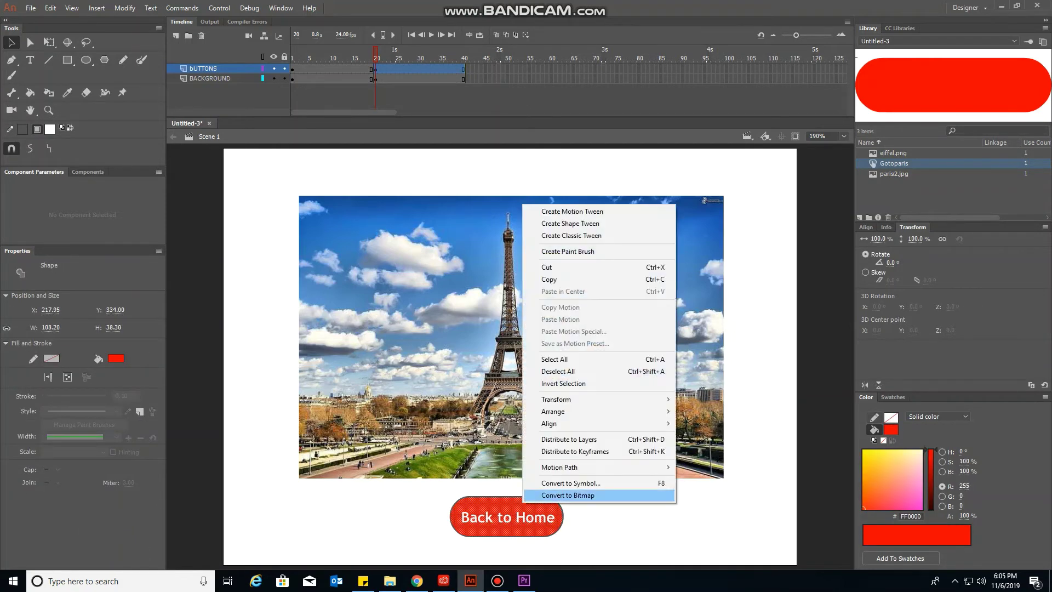
click(559, 484)
text(BacktoHome)
key(Return)
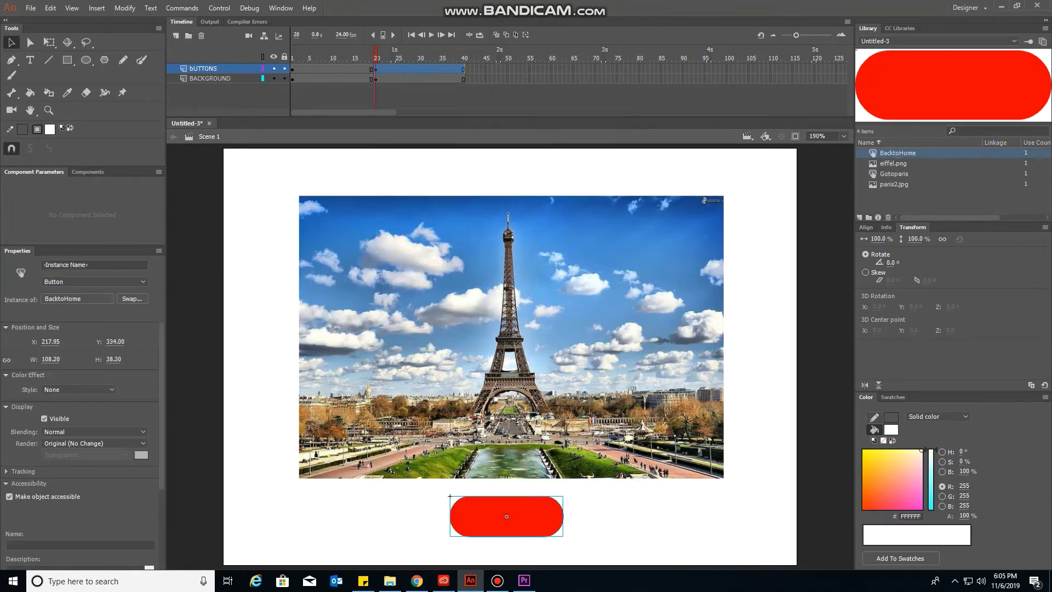
Step: Name the instance BacktoHome and send the shape backward so the label shows
click(103, 265)
text(Backtoho)
key(BackSpace)
key(BackSpace)
text(Home)
key(Return)
right_click(536, 515)
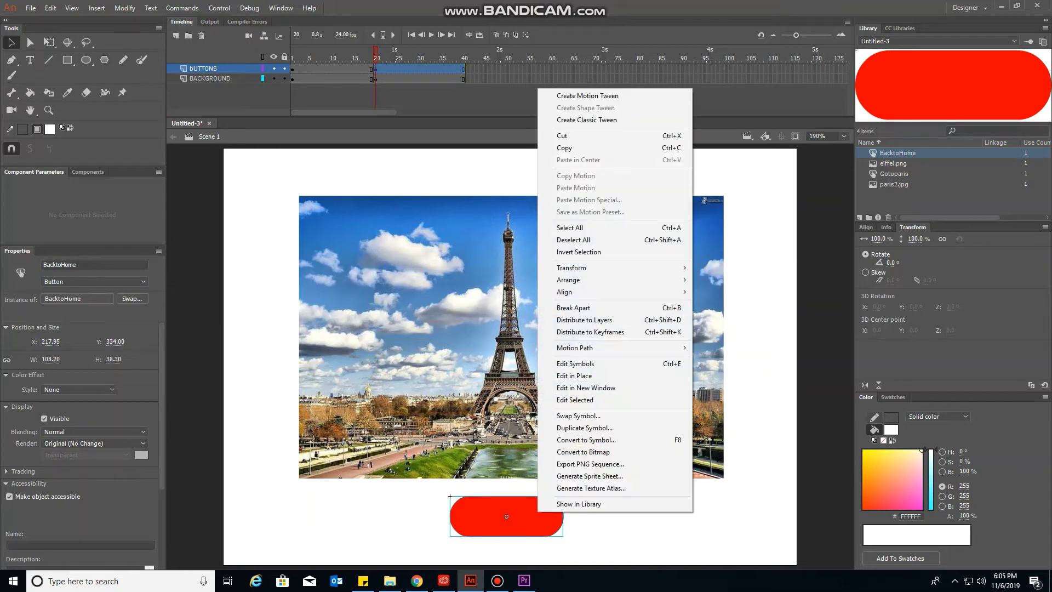
mouse_move(608, 280)
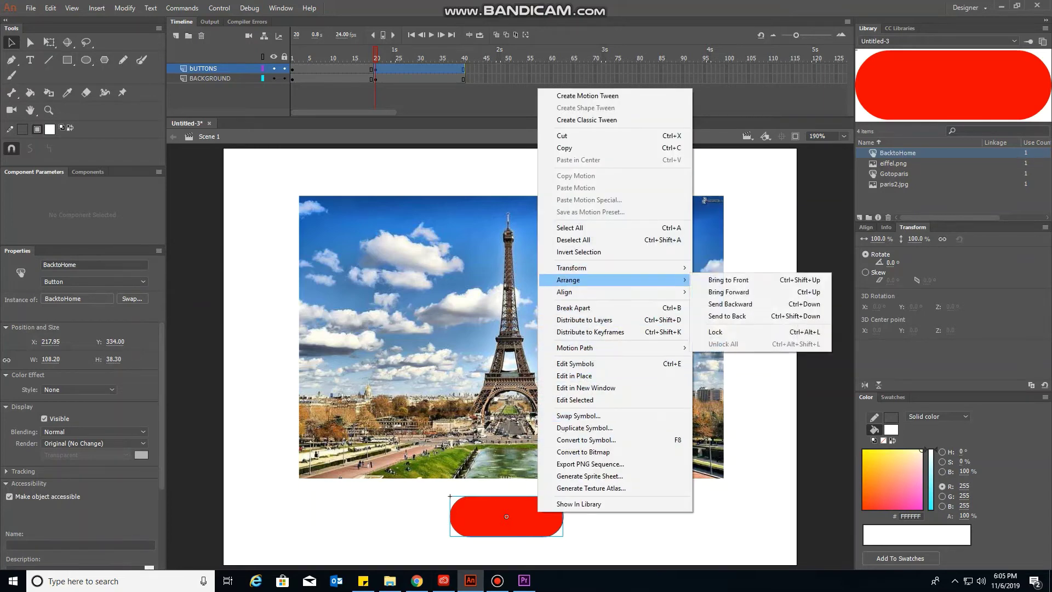
click(780, 305)
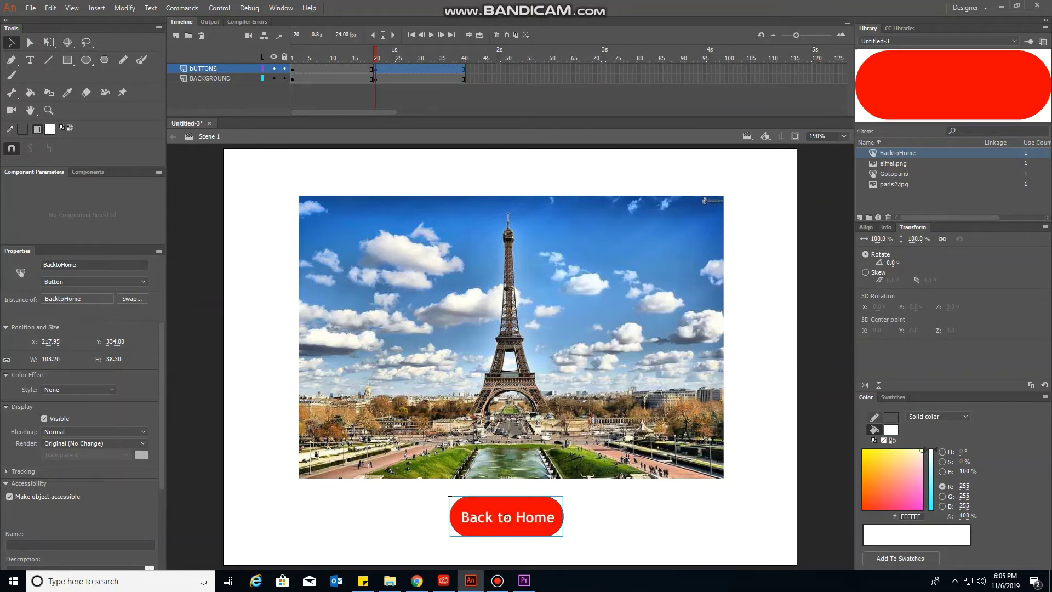
Step: Scrub between frame 1 and frame 20 to preview the drawing and Paris photo
key(Escape)
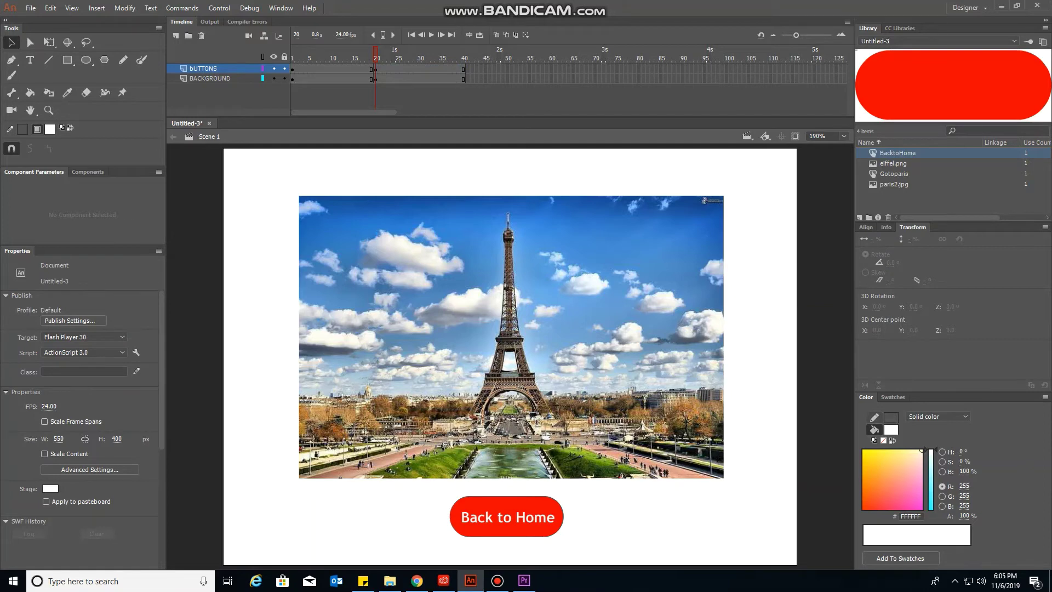
click(293, 68)
click(377, 58)
drag(376, 58, 366, 58)
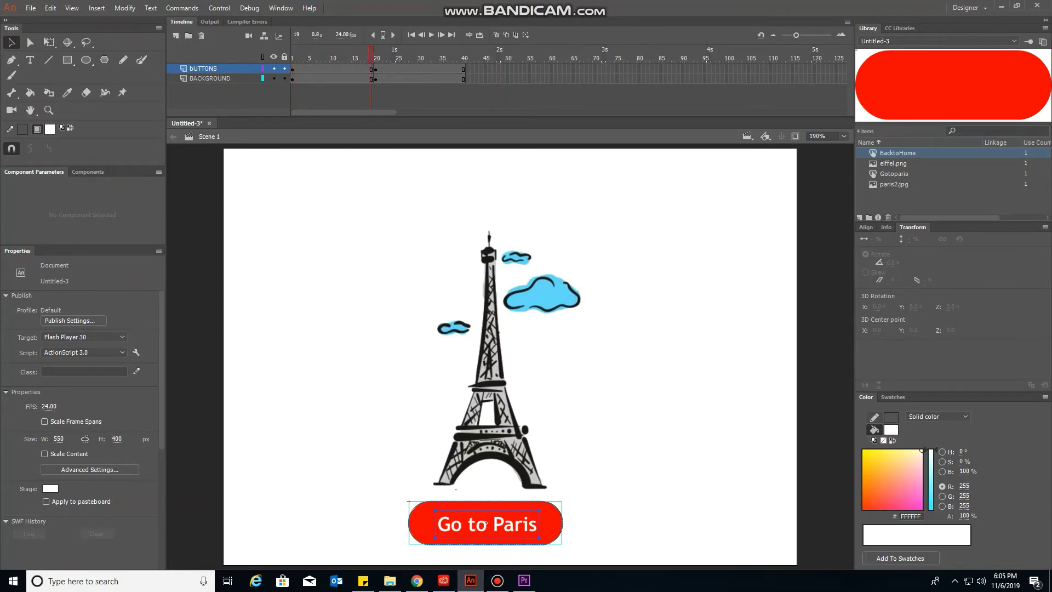
drag(372, 57, 376, 58)
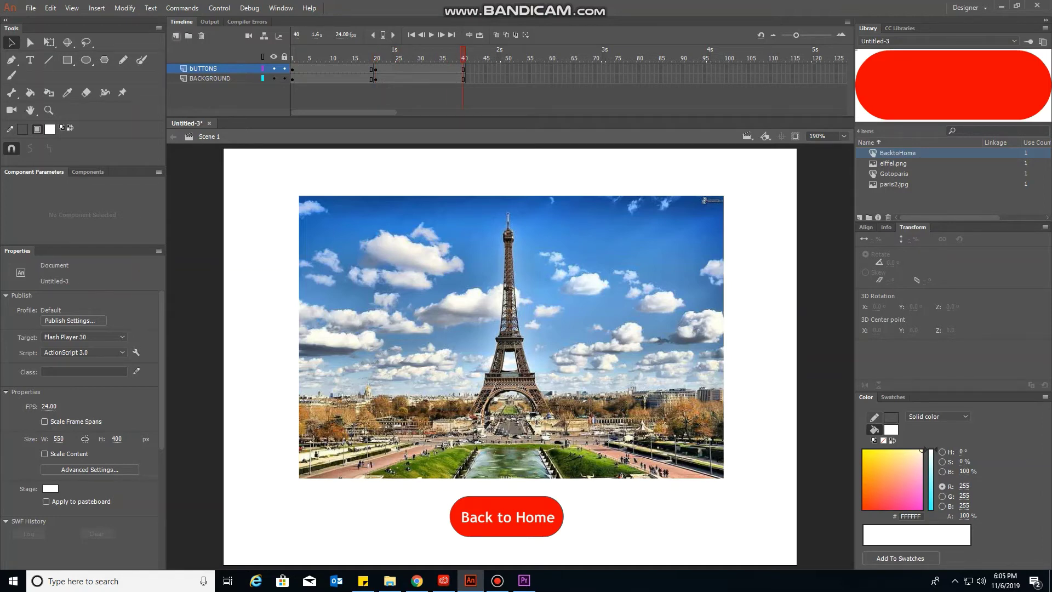
Step: Add a new top layer to the timeline and name it Actions
click(175, 35)
double_click(202, 69)
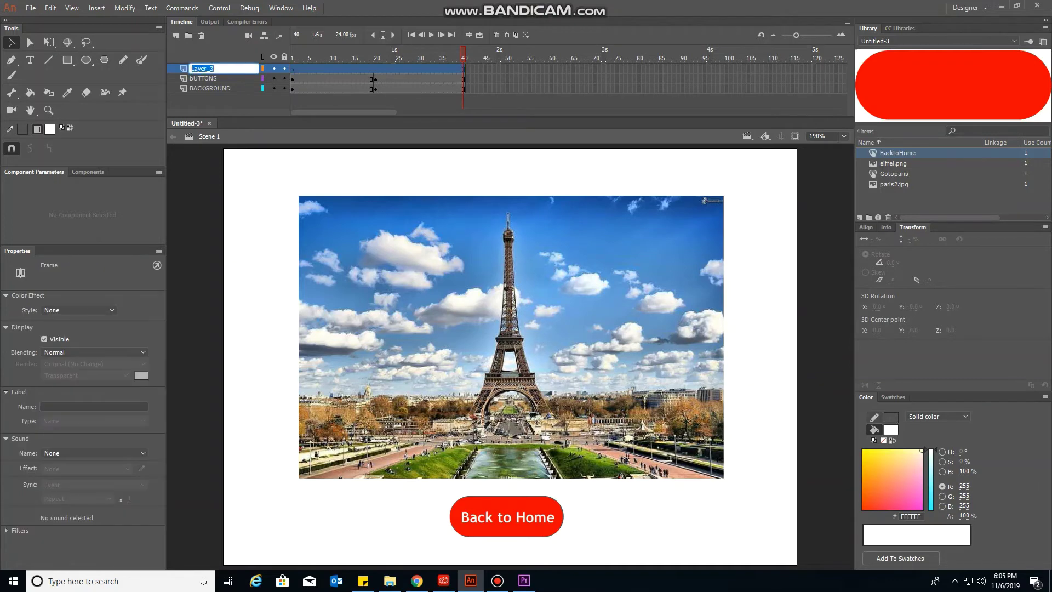
text(Actions)
key(Return)
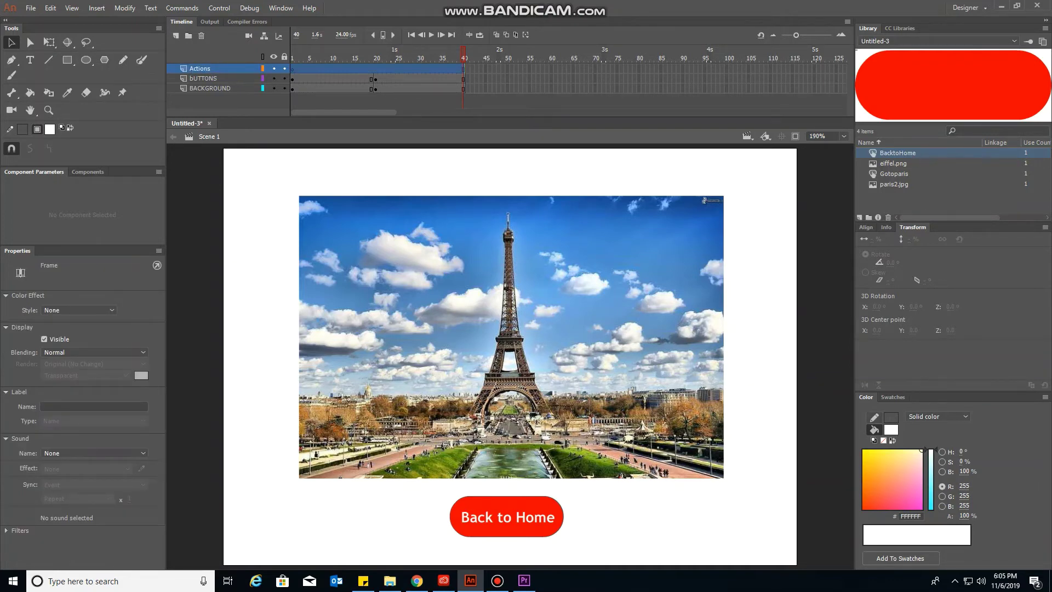
Step: Step between frames 19 and 20 to compare the Eiffel drawing and Paris photo
click(372, 68)
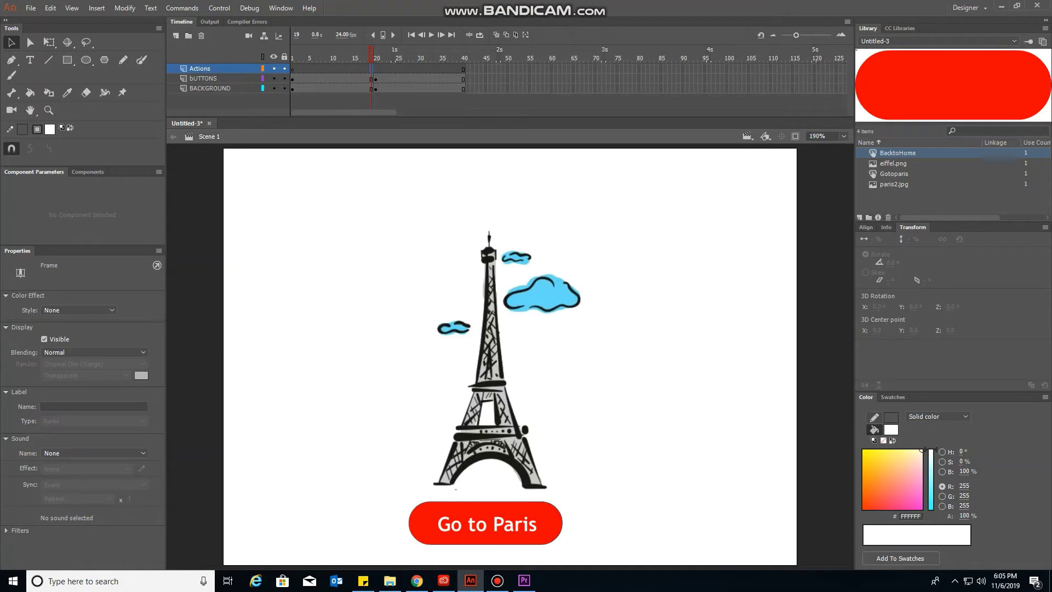
key(period)
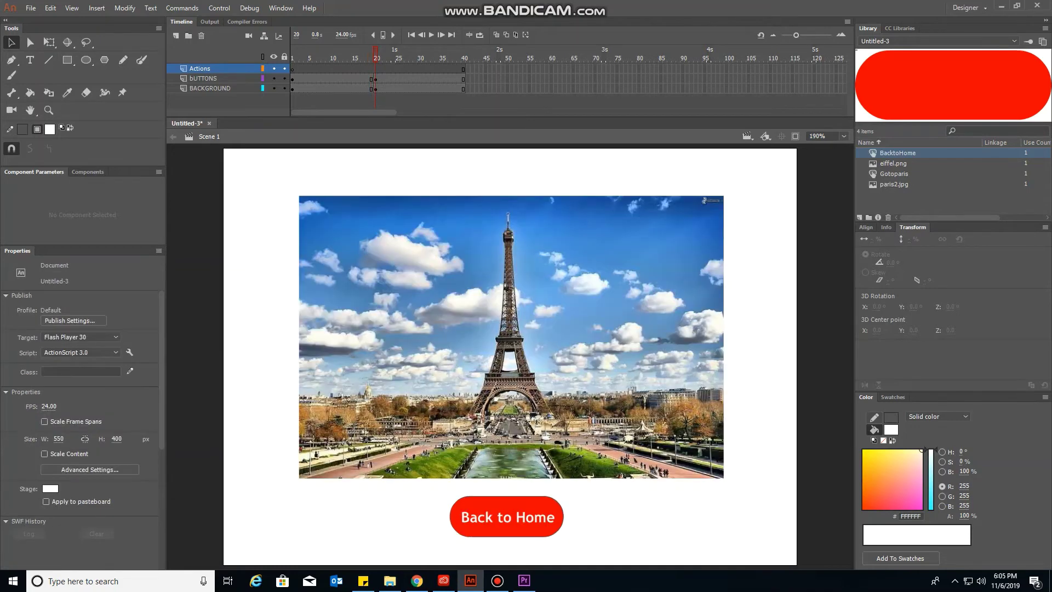
key(comma)
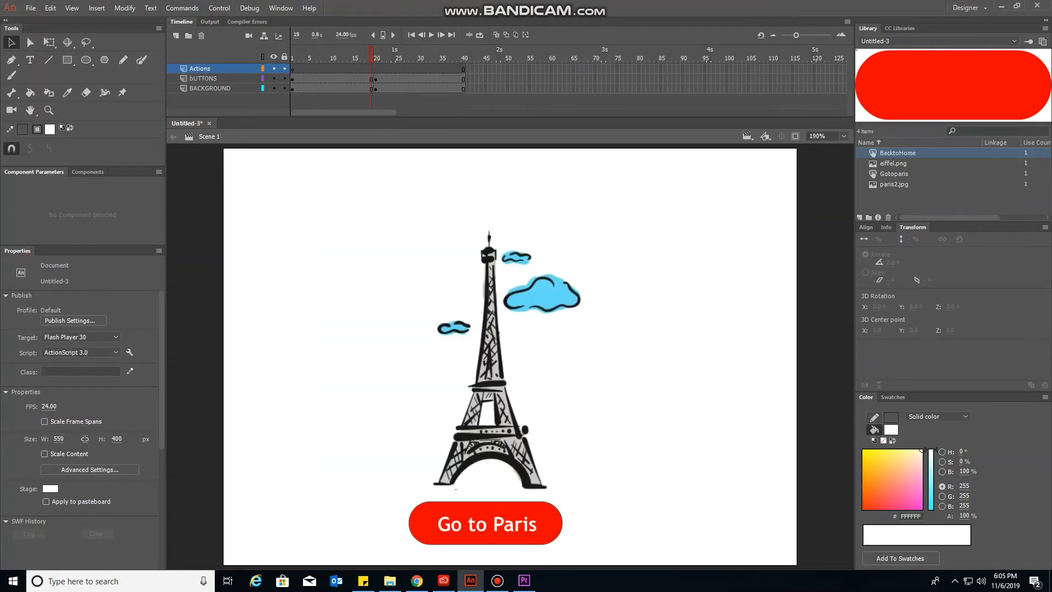
key(period)
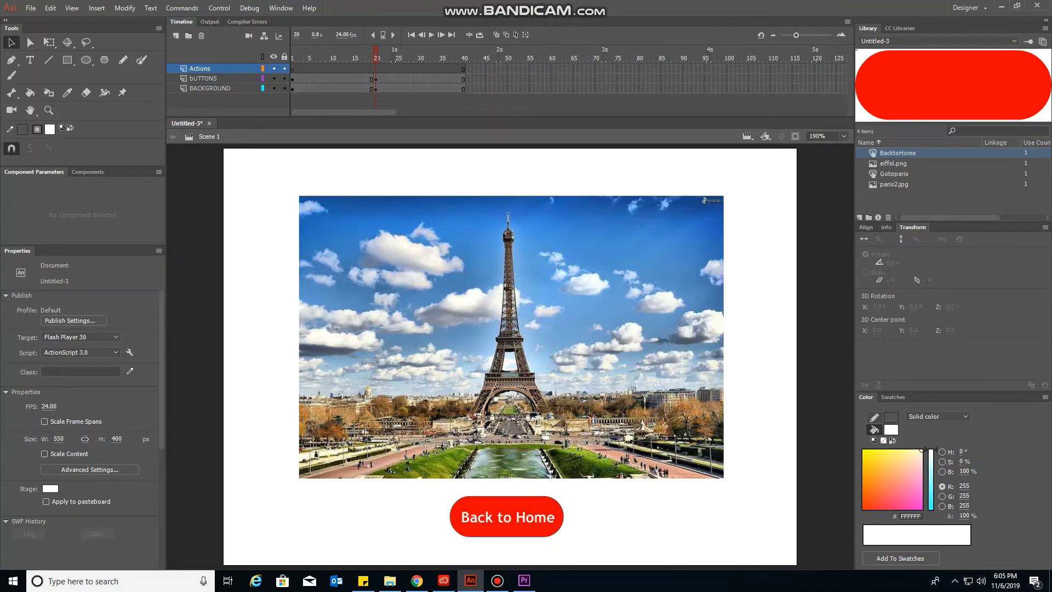
Step: Insert a blank keyframe at frame 19 of the Actions layer holding a stop(); script
key(comma)
key(period)
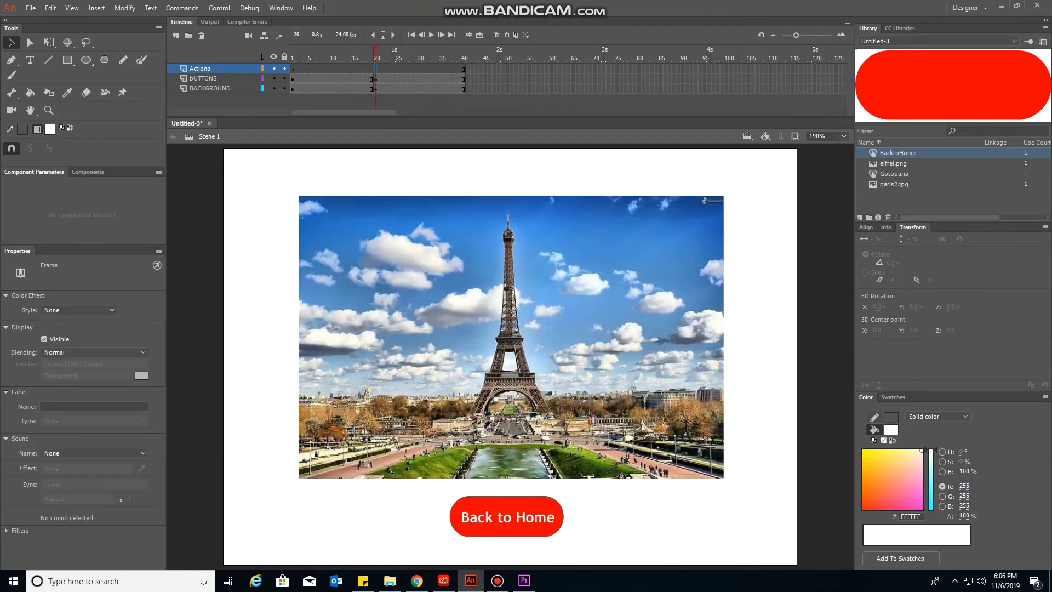
click(371, 69)
right_click(371, 71)
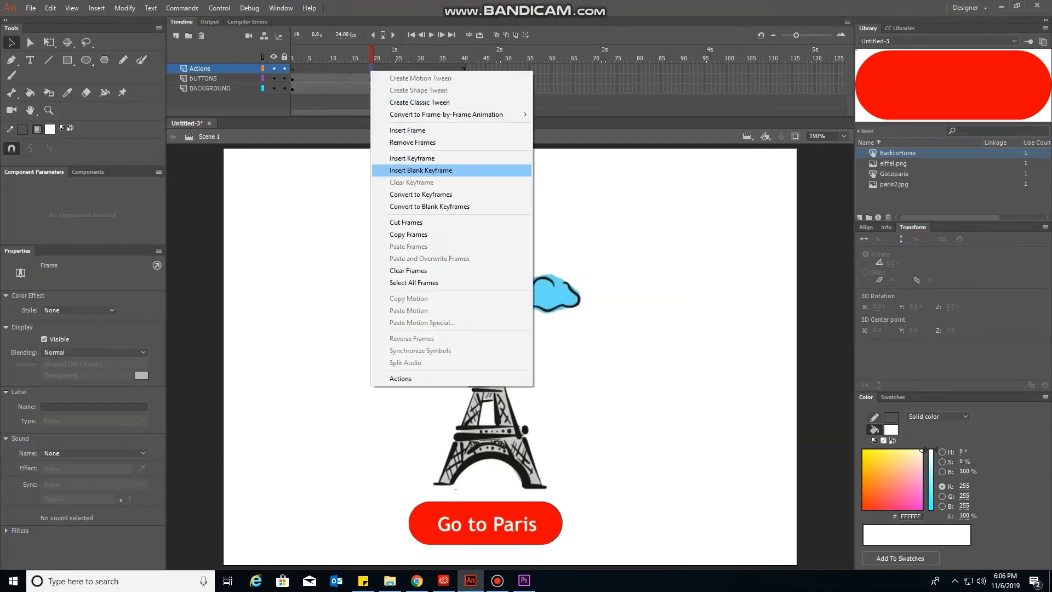
click(421, 171)
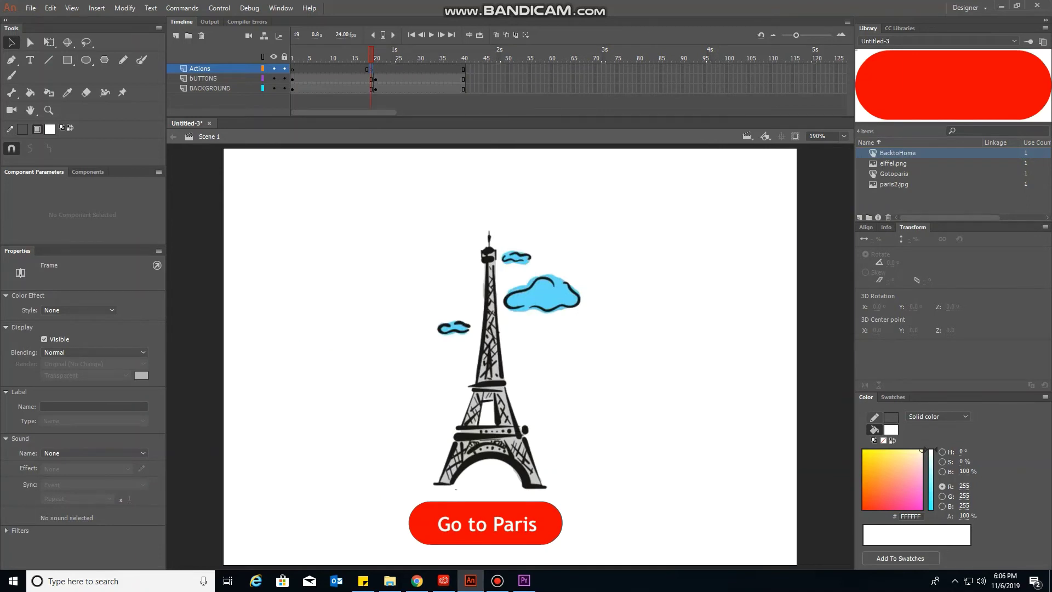
key(F9)
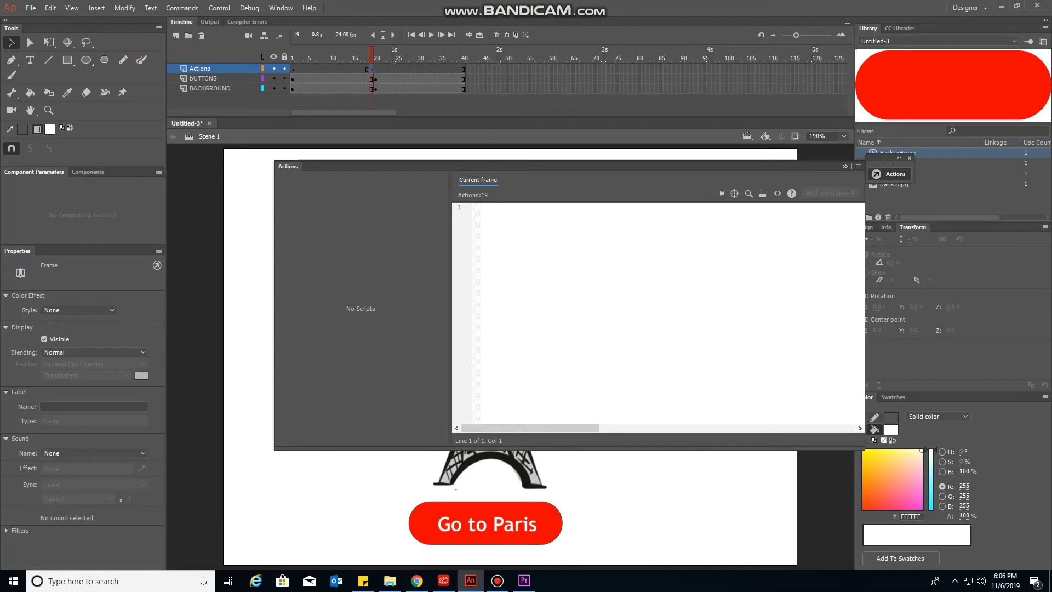
text(stop ();)
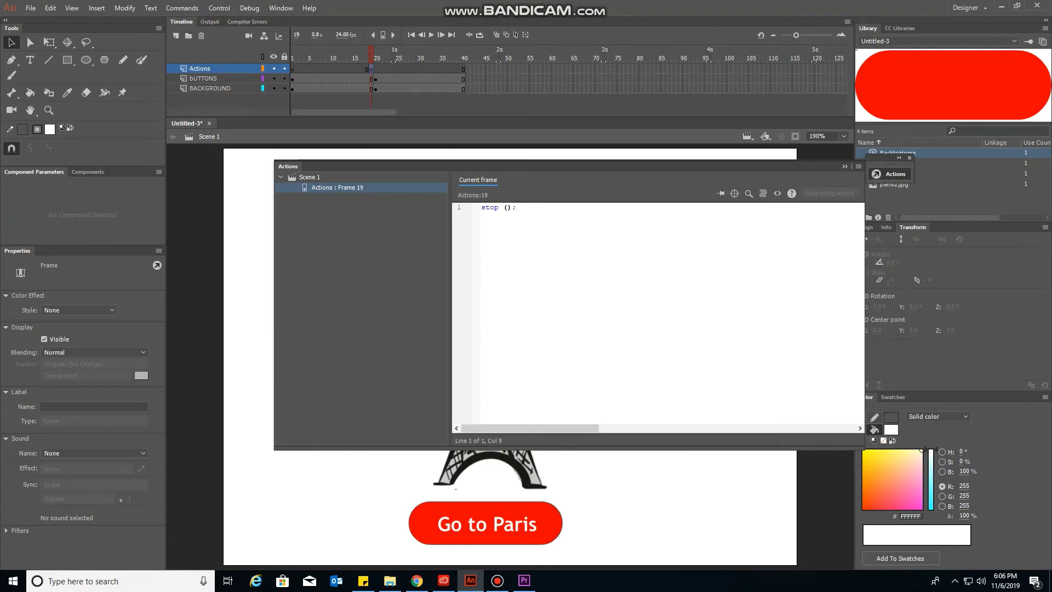
key(F9)
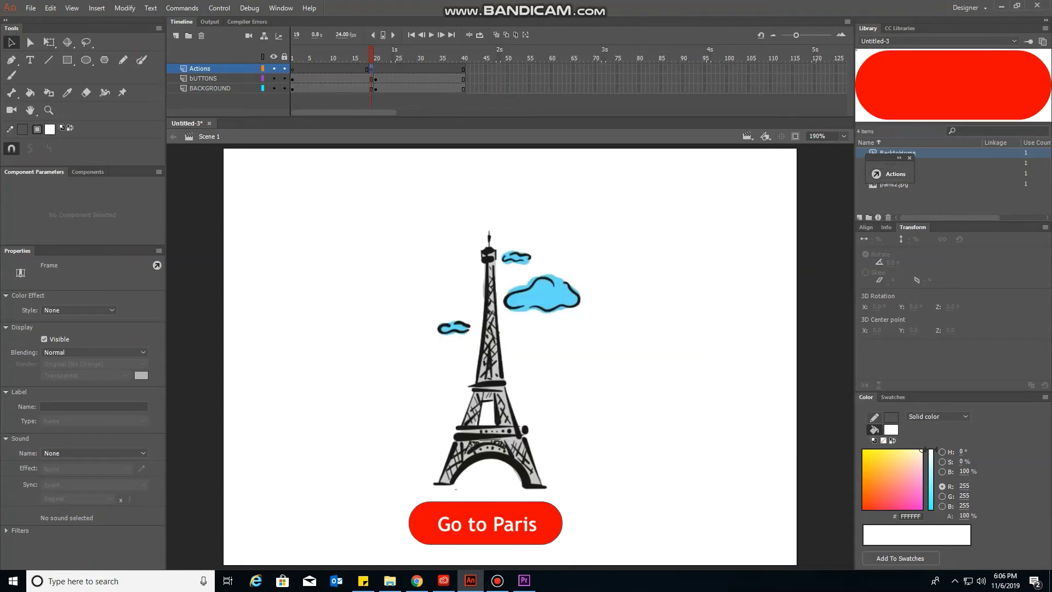
Step: Select frame 40 on the Actions layer and briefly view its script editor
click(464, 58)
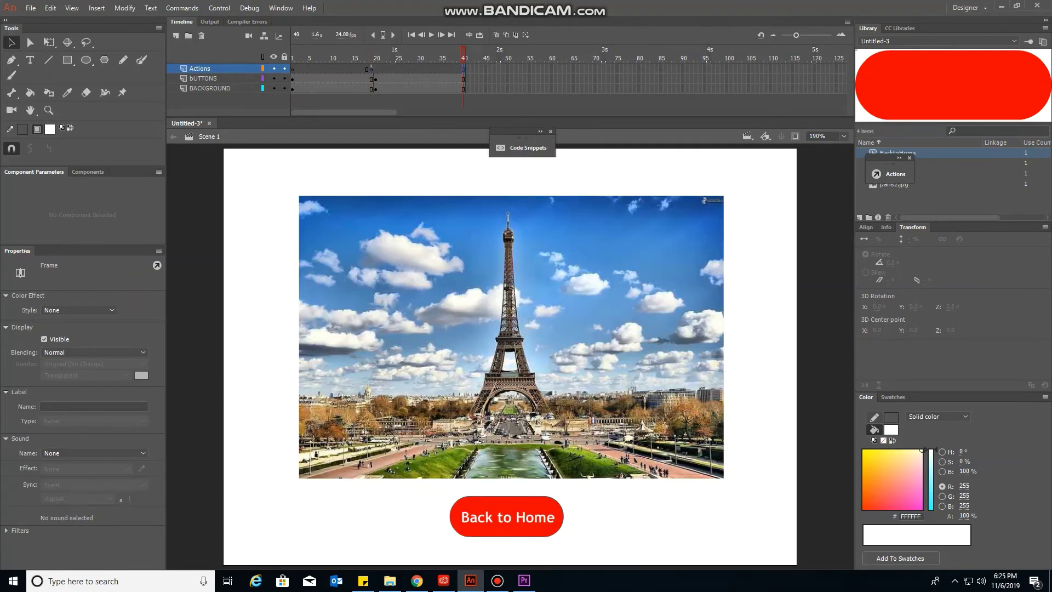
click(888, 174)
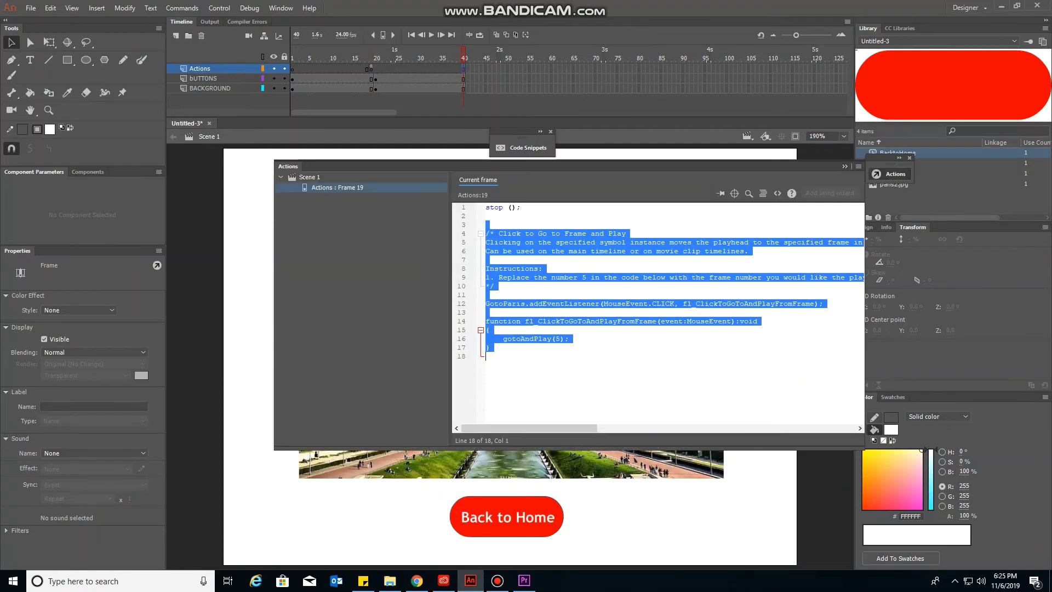
click(526, 268)
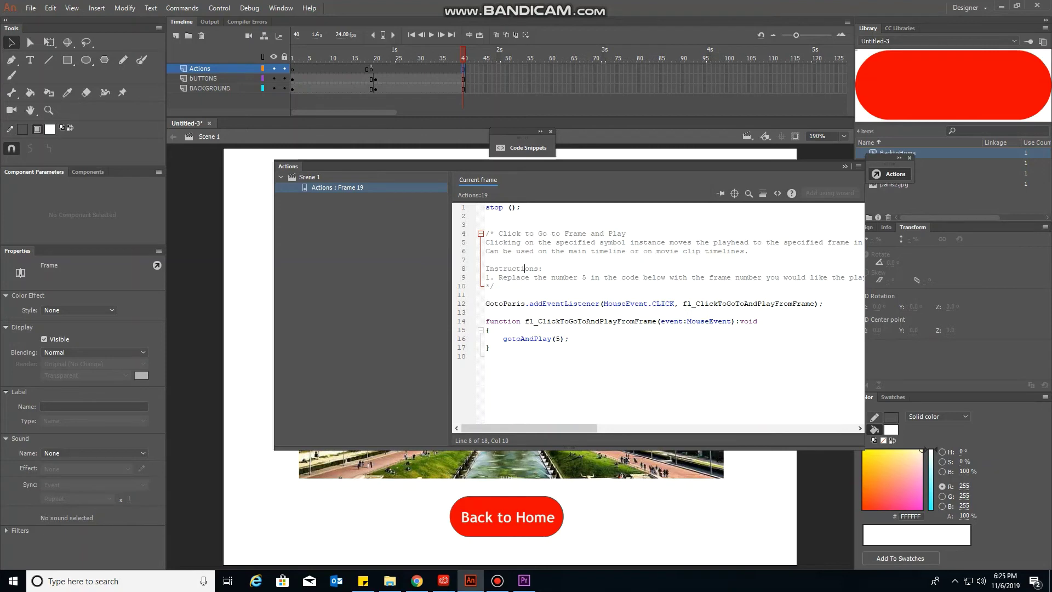
key(F9)
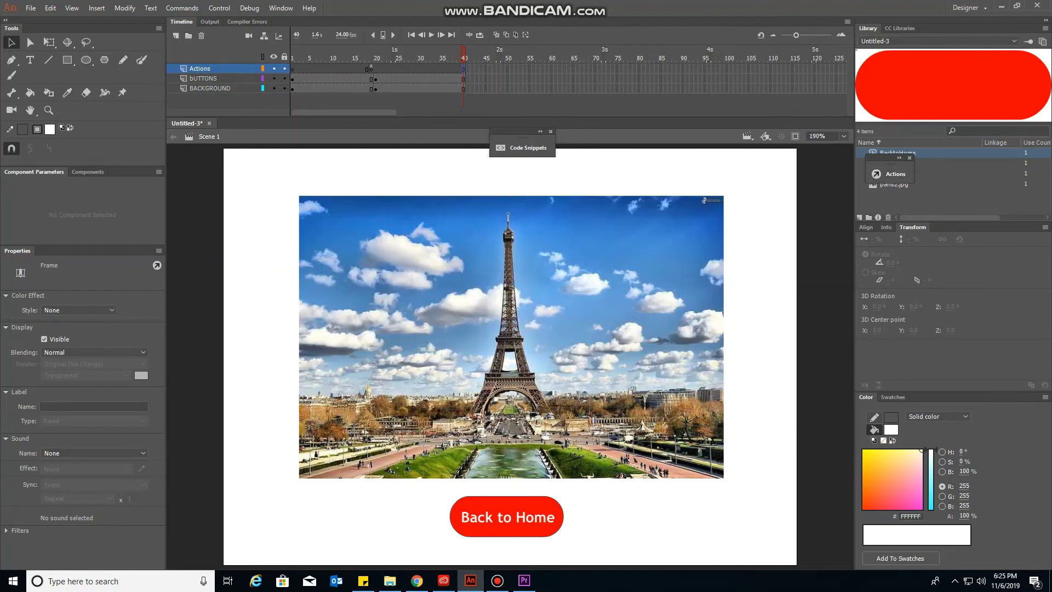
Step: Insert a blank keyframe at frame 40 with stop();, then compare the Frame 19 and Frame 40 scripts
right_click(463, 69)
click(526, 168)
key(F9)
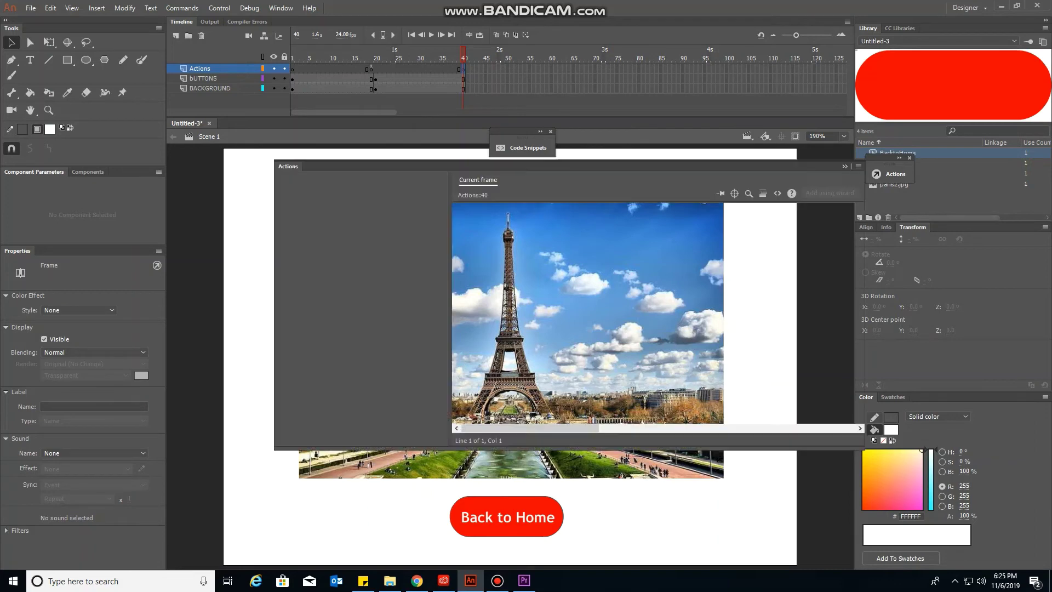
text(stop();)
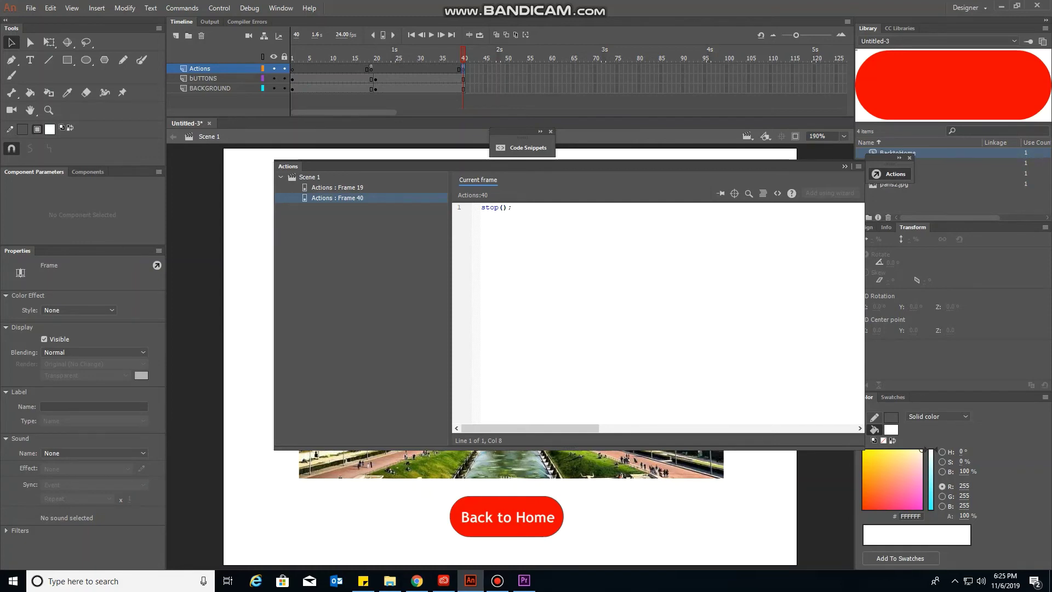
click(337, 187)
click(337, 198)
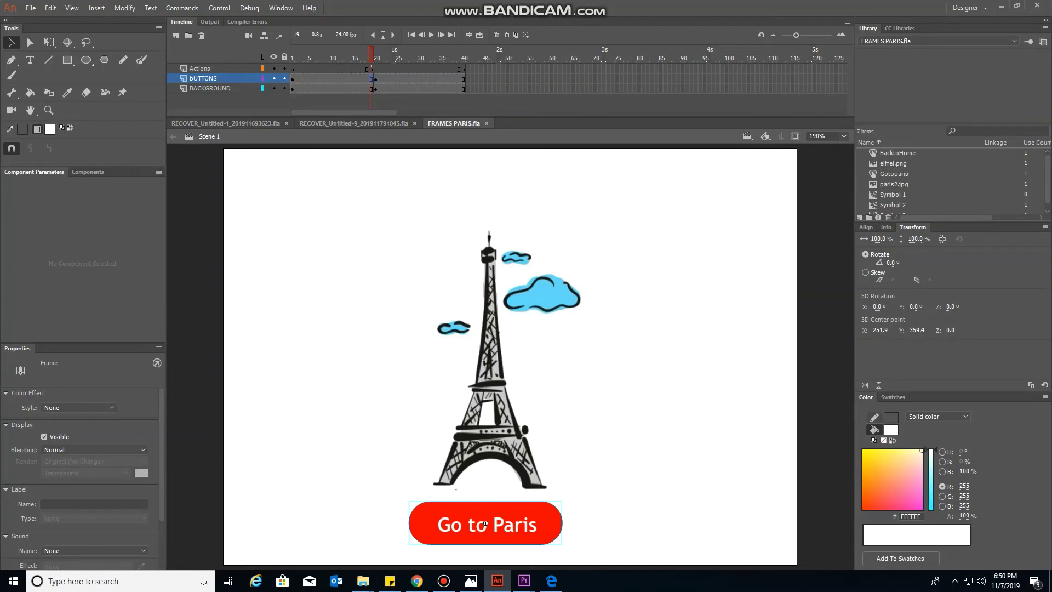
Step: Insert the ActionScript Timeline Navigation snippet 'Click to Go to Frame and Play' into frame 19's script
right_click(371, 79)
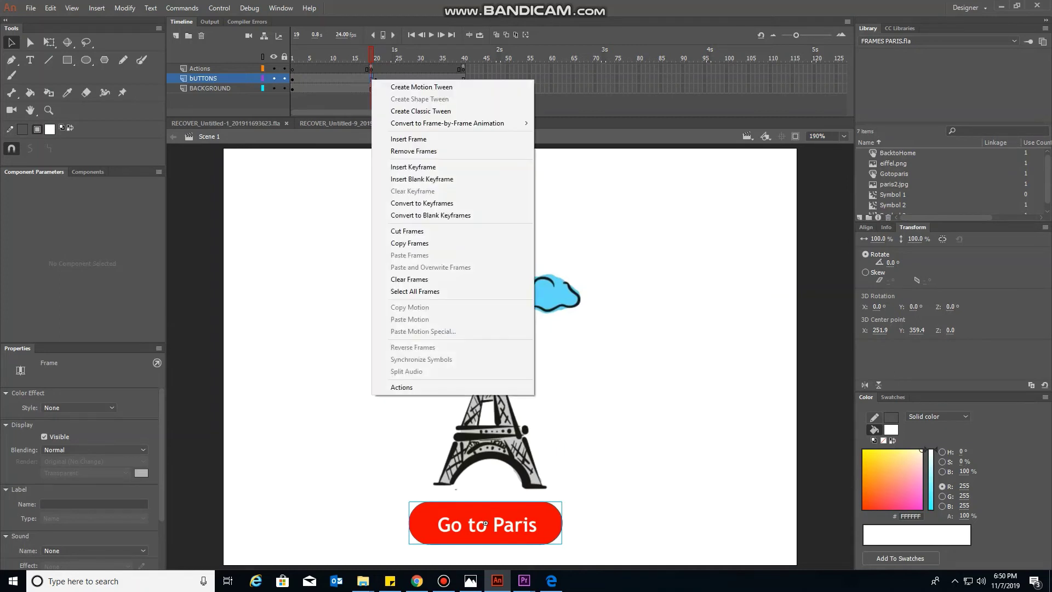
click(461, 387)
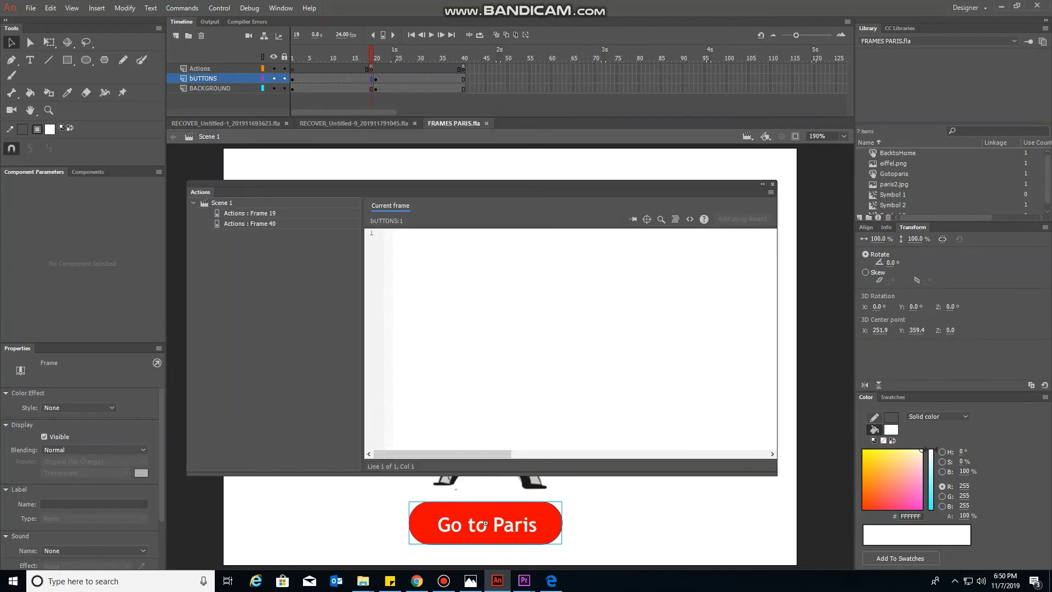
click(689, 219)
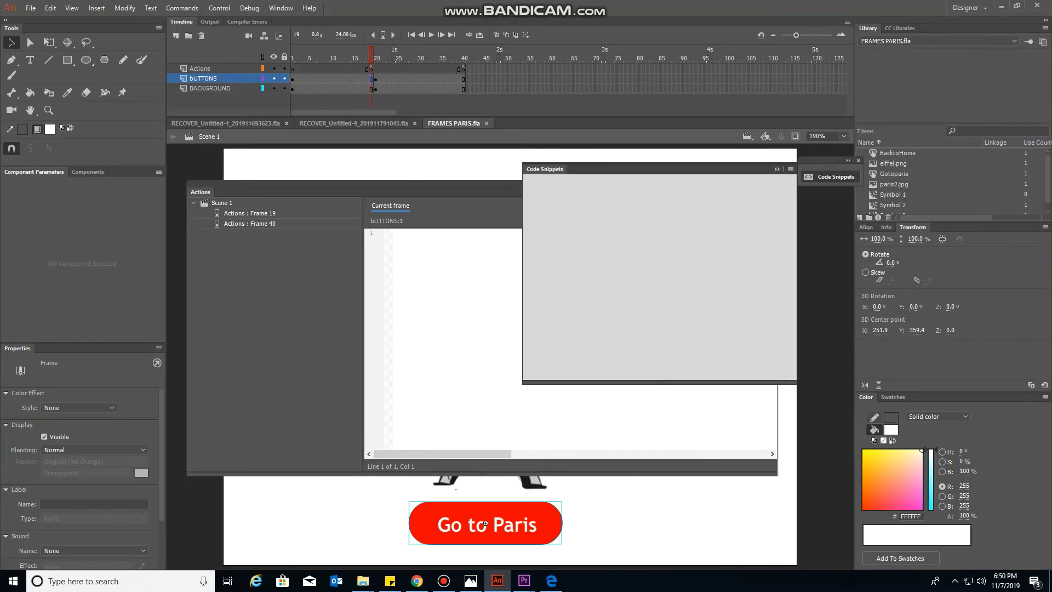
click(529, 197)
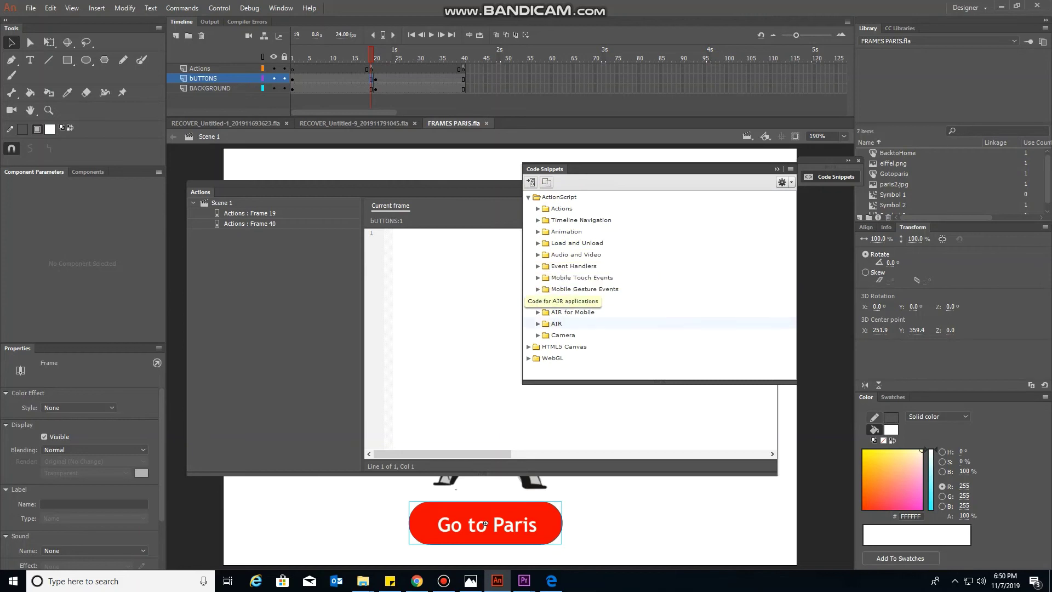
click(537, 219)
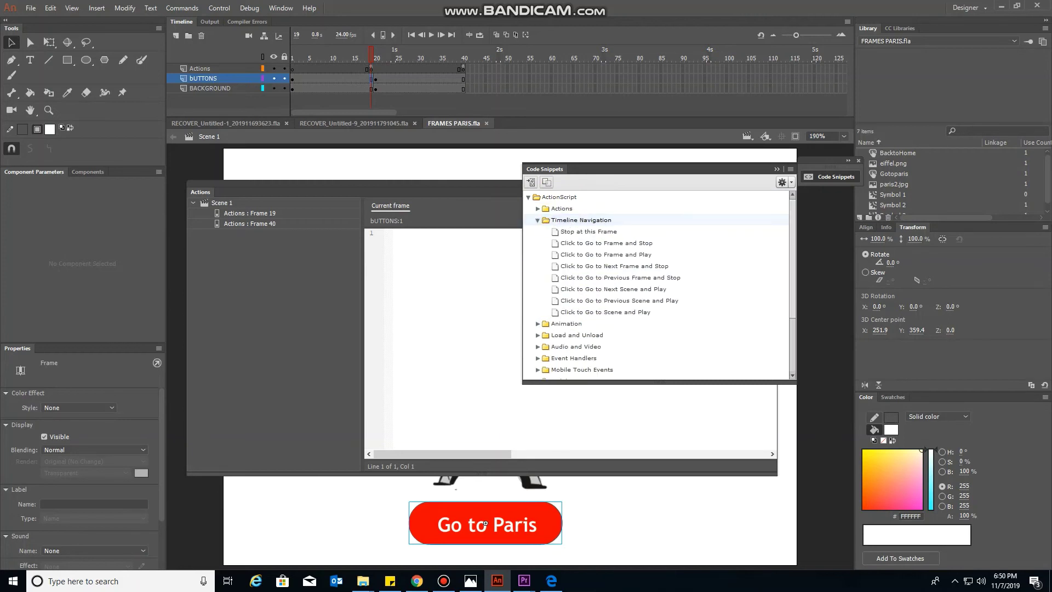
double_click(605, 255)
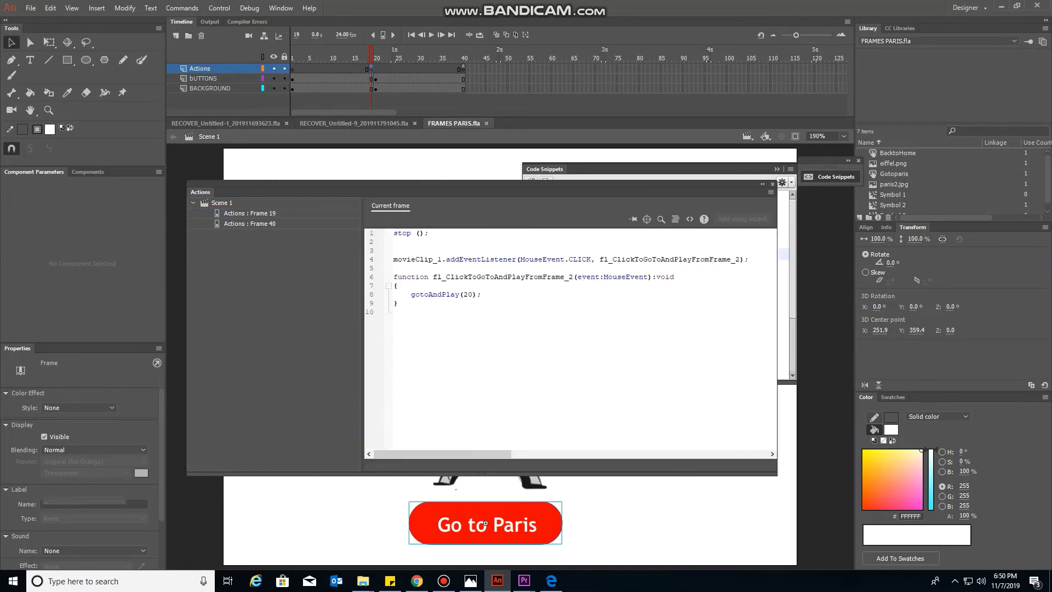
Step: Delete the snippet's comment lines 4–9 and the extra blank lines
click(401, 303)
mouse_move(401, 303)
mouse_down()
mouse_move(398, 258)
mouse_move(398, 338)
mouse_up()
key(Delete)
key(Delete)
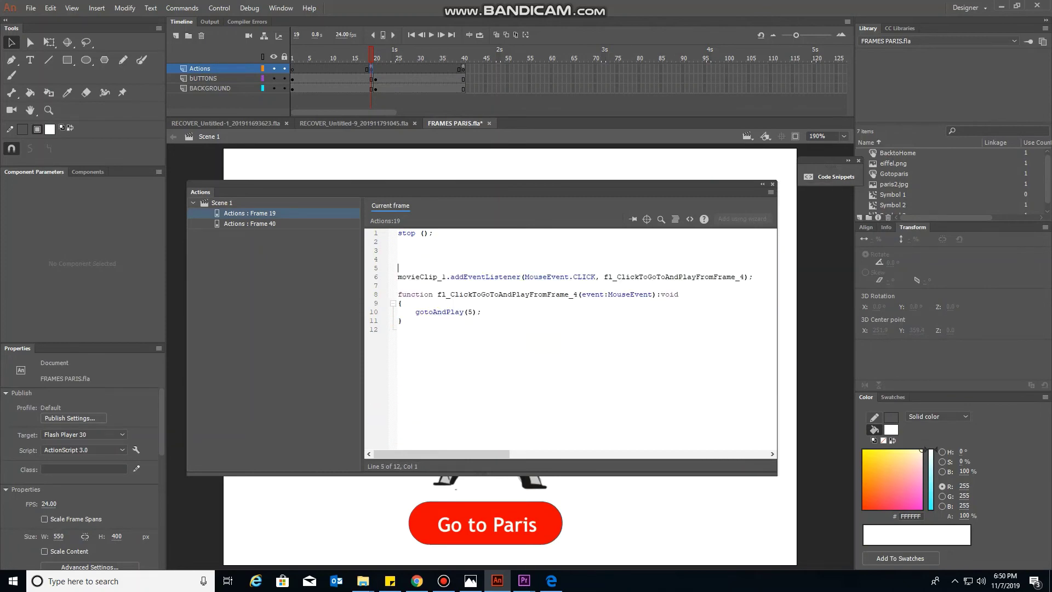
key(BackSpace)
key(BackSpace)
key(BackSpace)
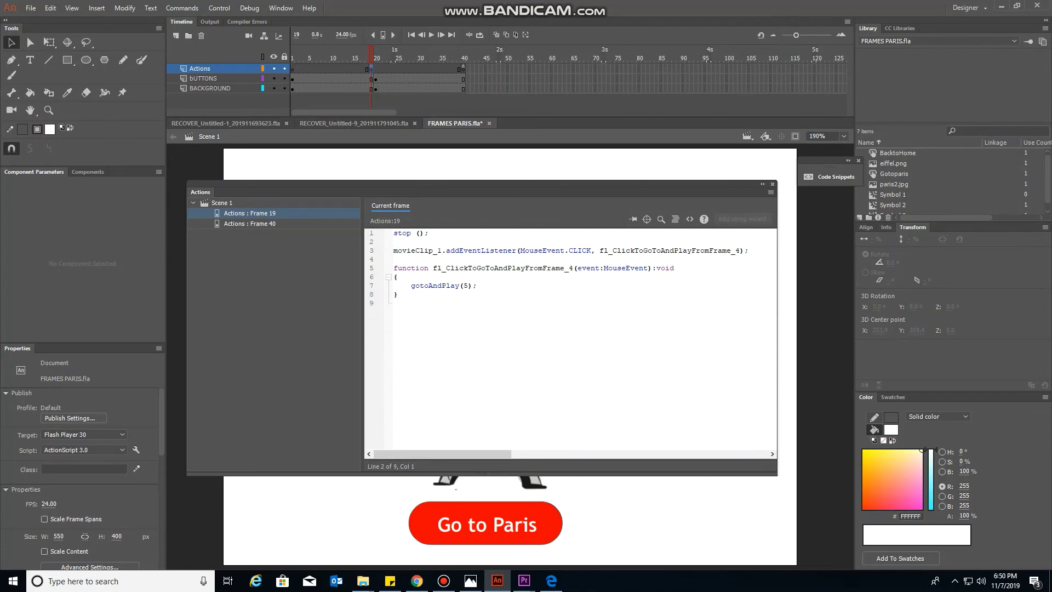
Step: Review the snippet's movieClip_1 name, addEventListener call, handler name and gotoAndPlay call
double_click(419, 250)
click(428, 250)
mouse_move(443, 251)
mouse_down()
mouse_move(401, 250)
mouse_move(744, 249)
mouse_move(394, 250)
mouse_up()
click(397, 295)
drag(410, 285, 443, 285)
drag(449, 250, 674, 269)
key(Up)
mouse_move(447, 250)
mouse_down()
mouse_move(395, 251)
mouse_move(753, 250)
mouse_move(608, 250)
mouse_move(724, 251)
mouse_up()
drag(599, 250, 728, 250)
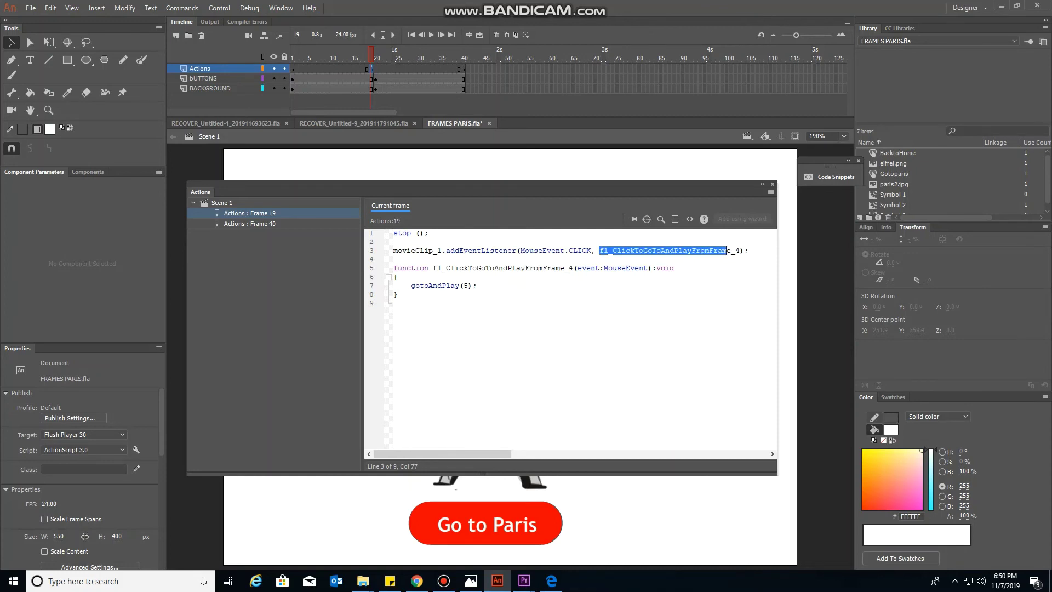
mouse_move(411, 286)
mouse_down()
mouse_move(461, 285)
mouse_move(398, 278)
mouse_move(458, 285)
mouse_up()
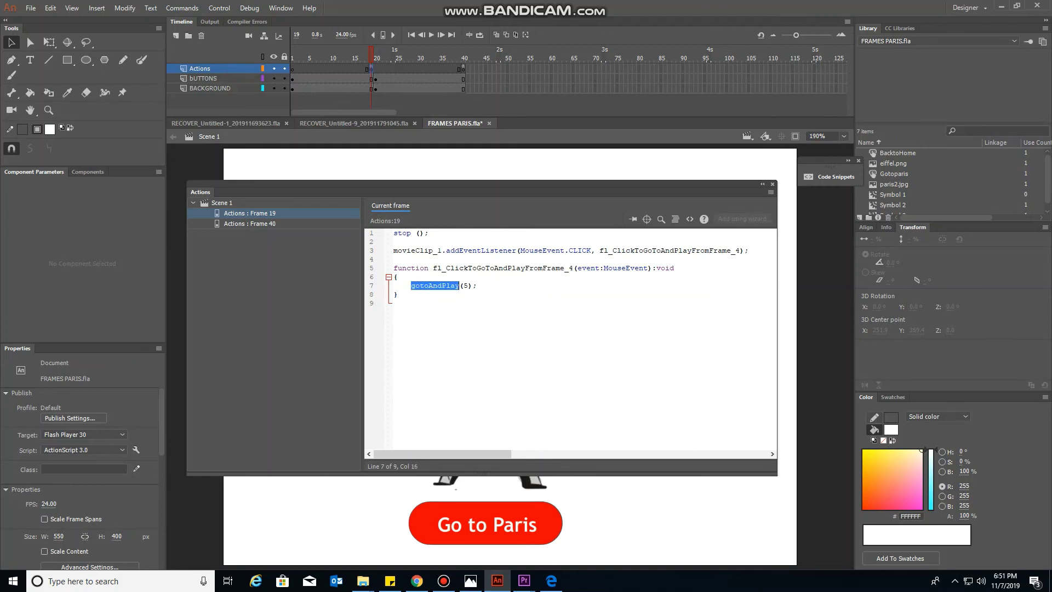
Step: Change the handler's gotoAndPlay(5) to gotoAndPlay(20)
double_click(465, 285)
click(467, 285)
text(\)
key(BackSpace)
text(20)
drag(458, 286, 482, 286)
click(395, 303)
Step: Hide the Actions panel and display frame 40 with the Paris photo
key(F9)
click(465, 78)
click(507, 518)
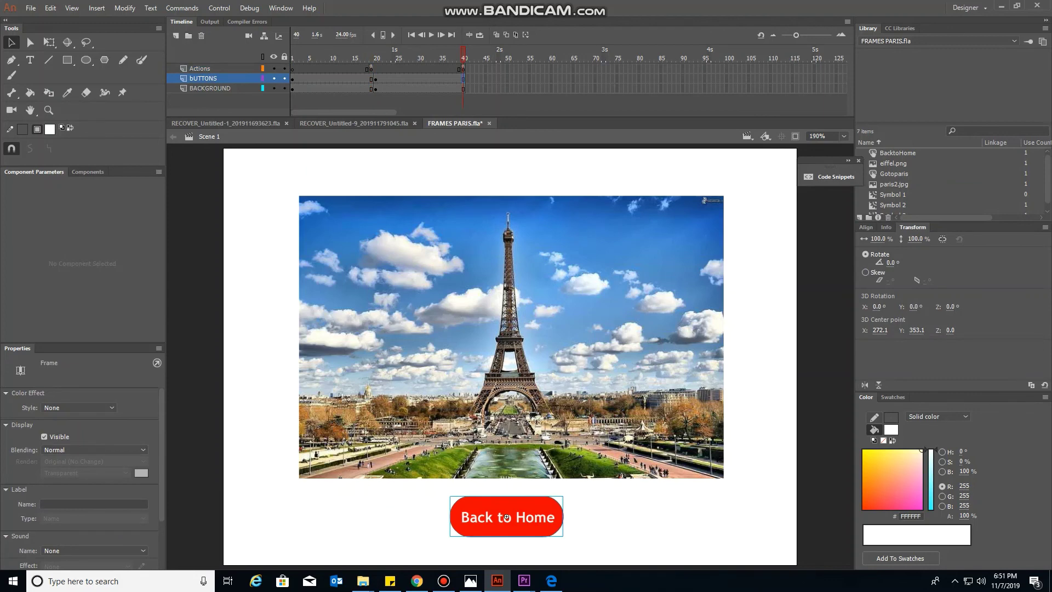
Step: Add the 'Click to Go to Frame and Play' snippet to frame 40's script
right_click(465, 78)
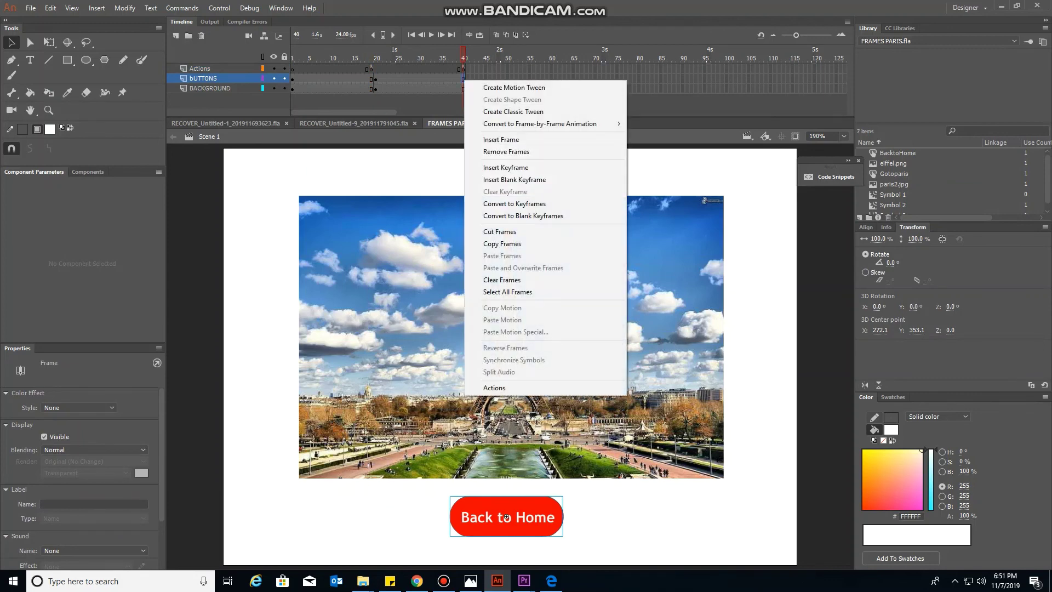
key(Up)
key(Return)
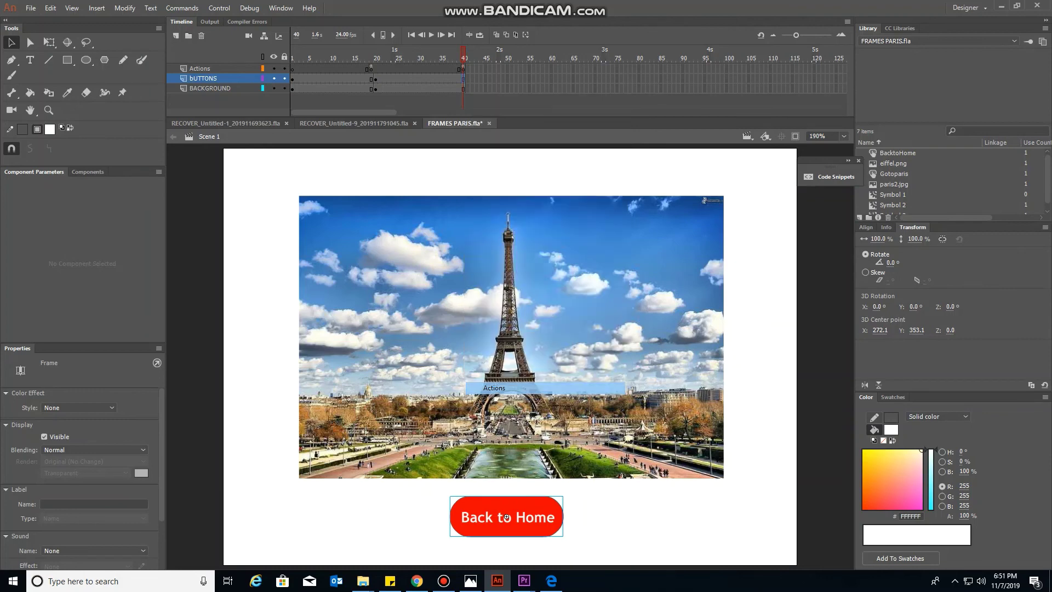
key(ctrl+alt+x)
key(Down)
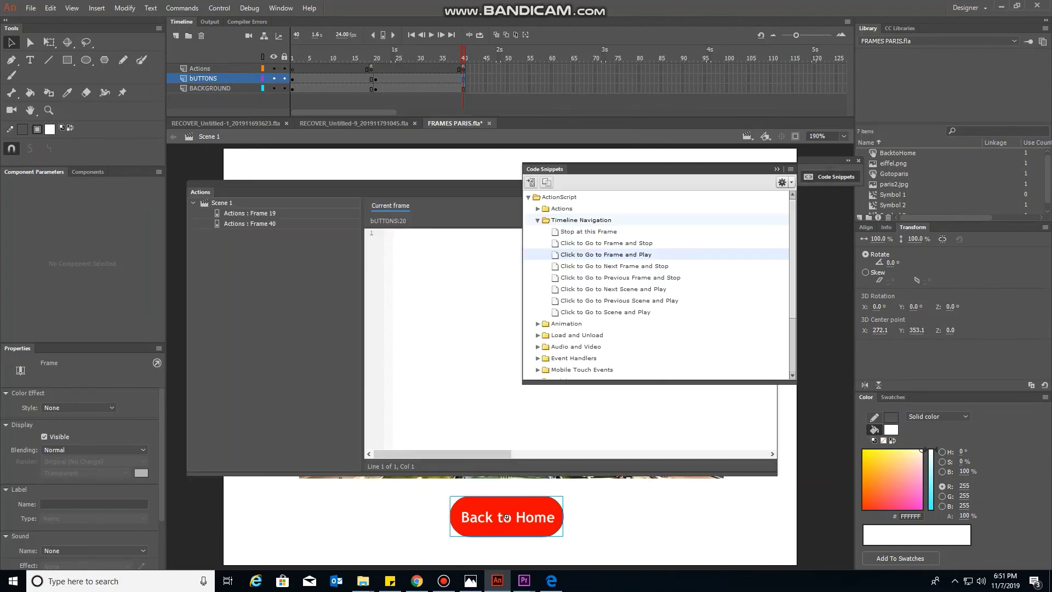
key(Down)
key(Down)
key(Return)
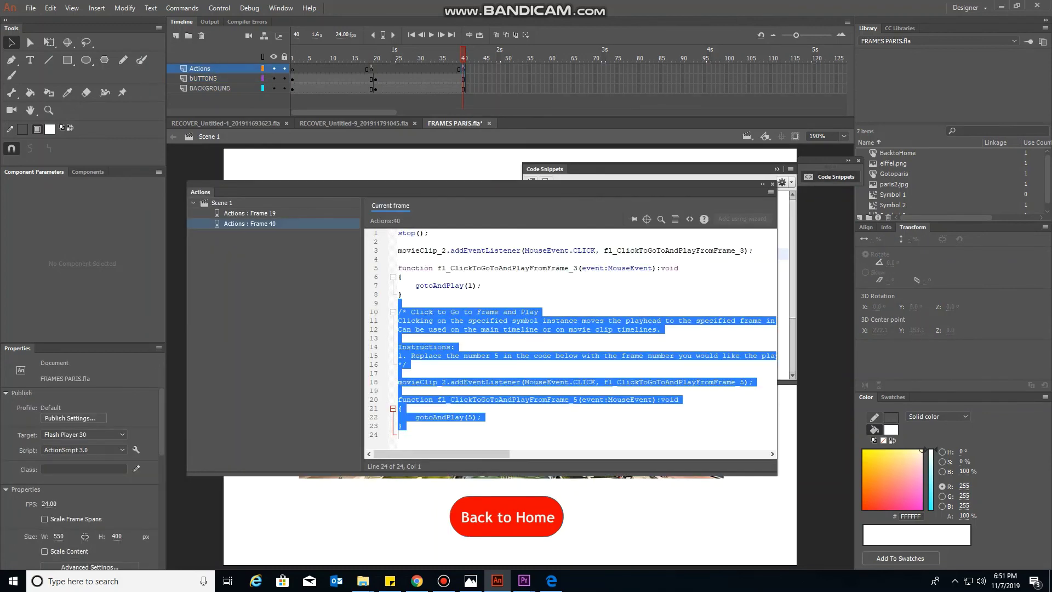
Step: Delete the old handler and comments, set gotoAndPlay(1), and close the Actions panel
key(shift+Up)
key(shift+Up)
key(shift+Up)
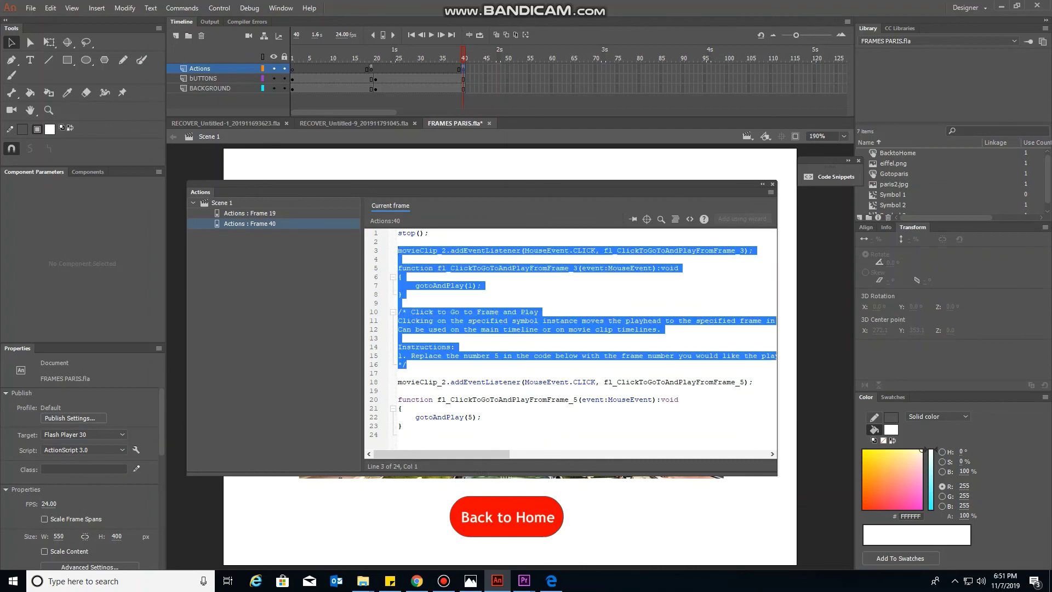
key(BackSpace)
key(BackSpace)
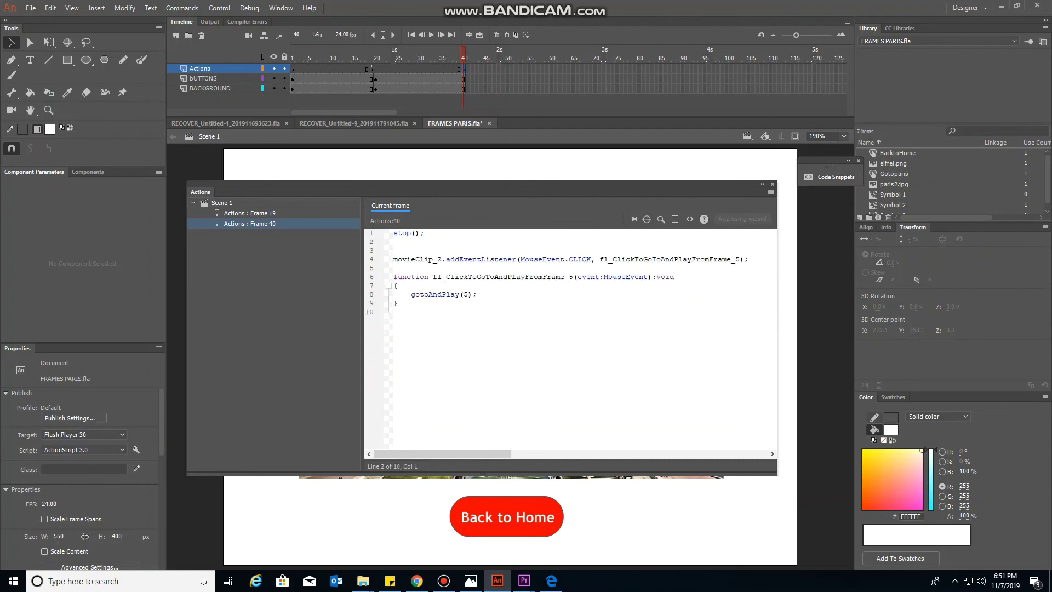
key(BackSpace)
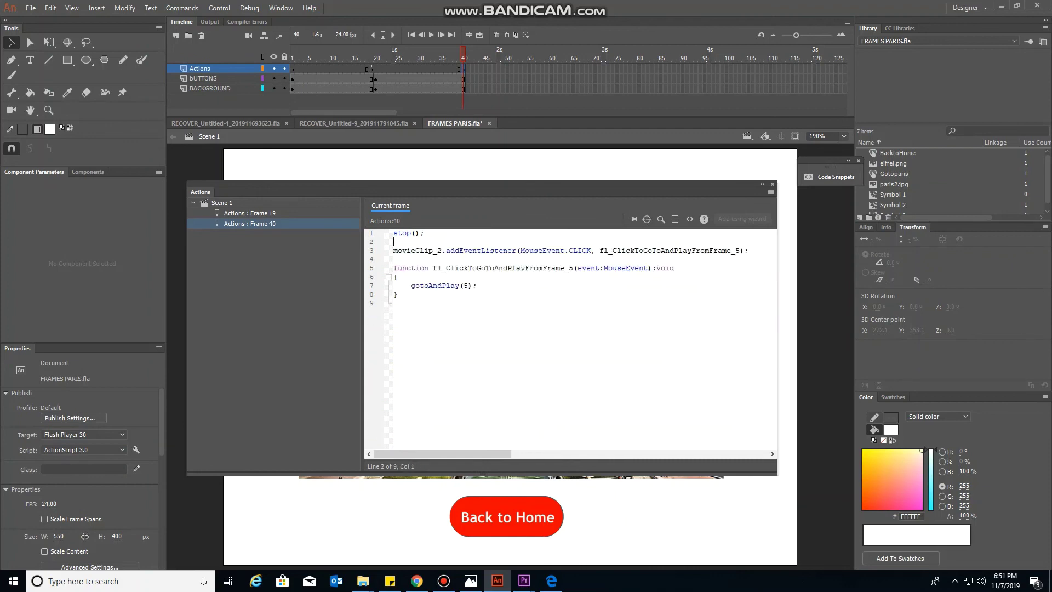
double_click(466, 286)
text(1)
key(F9)
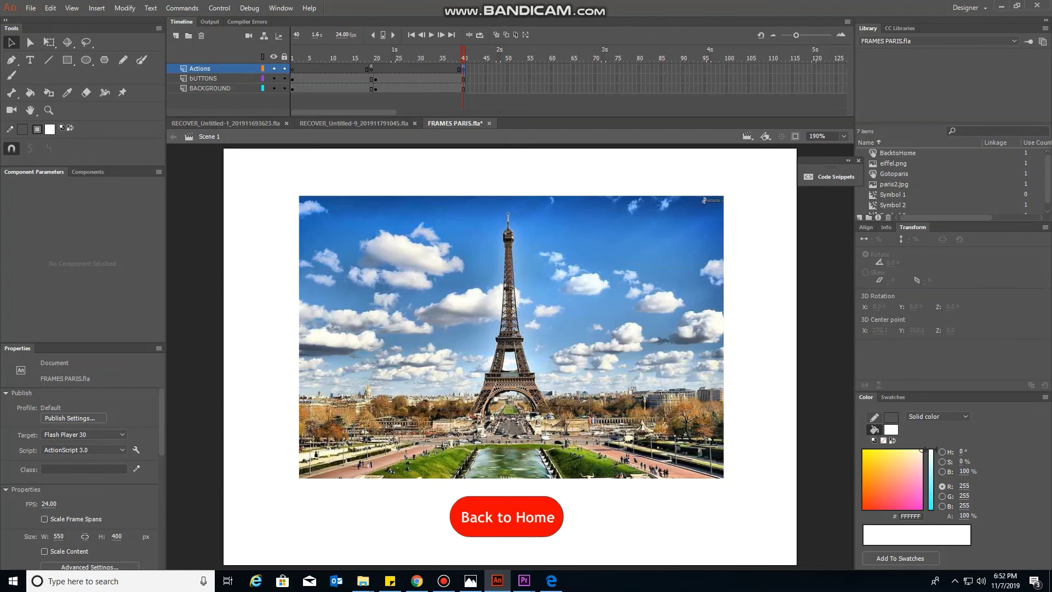
Step: Run the movie with Ctrl+Enter, maximize it, and try Go to Paris and Back to Home
key(ctrl+Return)
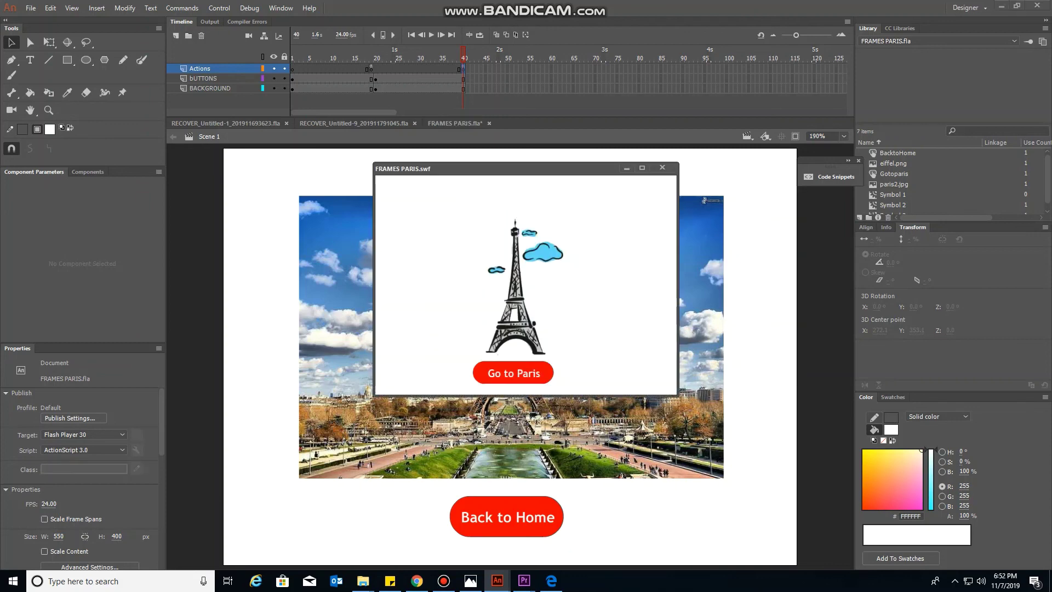
click(642, 167)
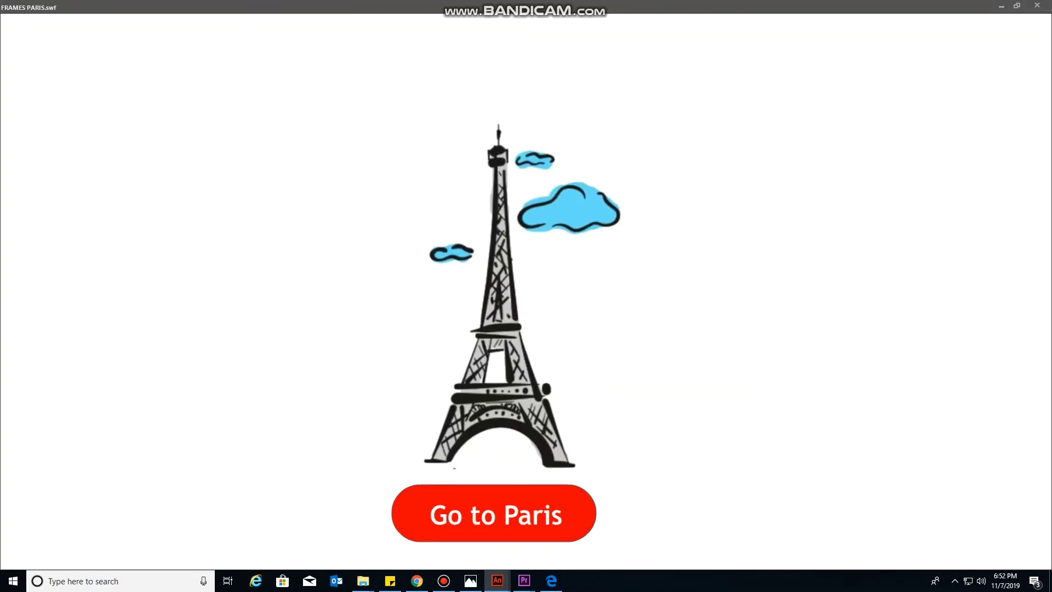
click(494, 514)
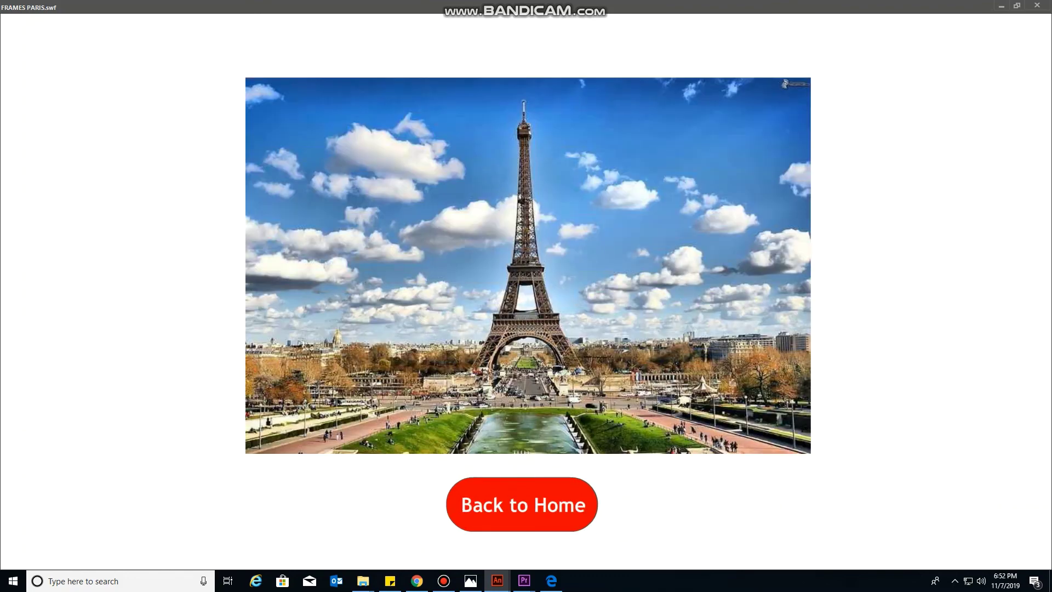
click(522, 504)
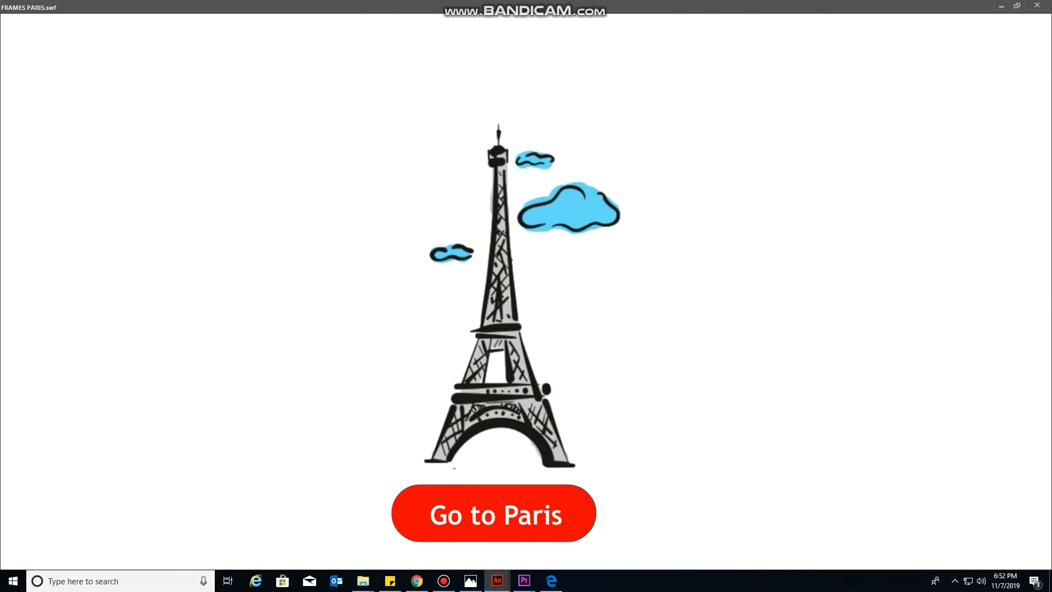